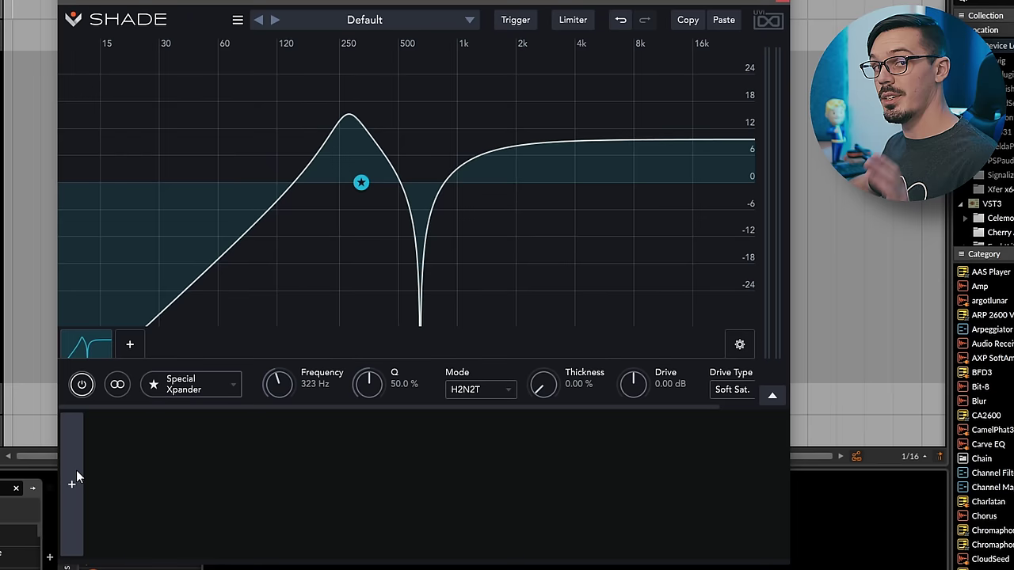
# - Add an Envelope and a Figure modulator, and delete the Envelope so only the Figure is kept
pyautogui.click(76, 473)
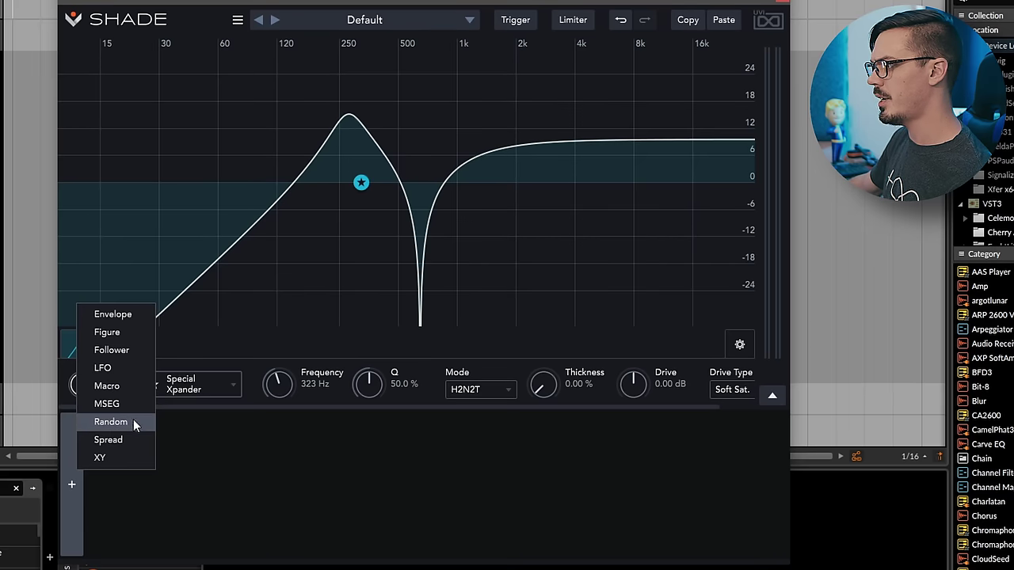
pyautogui.click(136, 317)
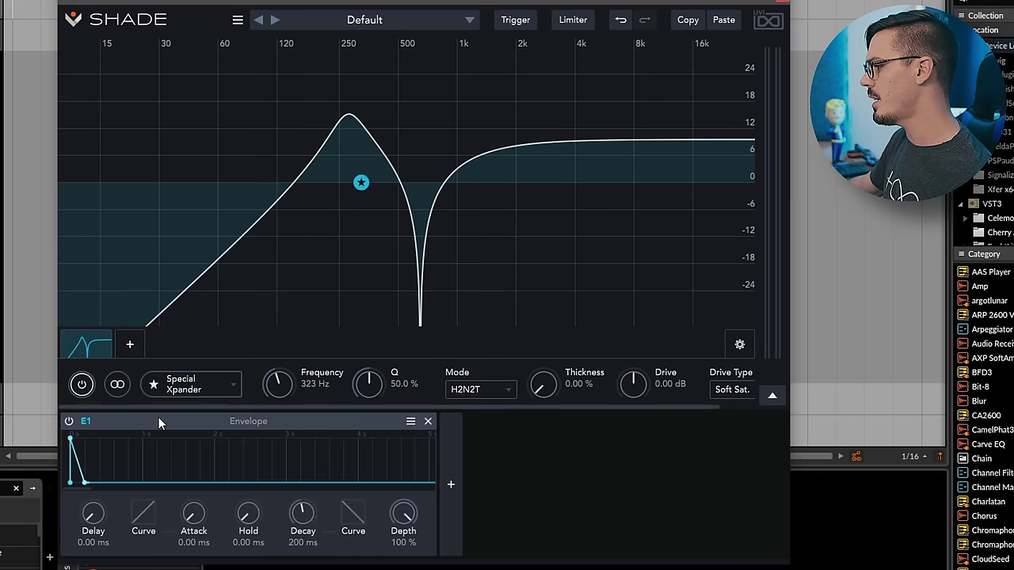
pyautogui.click(448, 472)
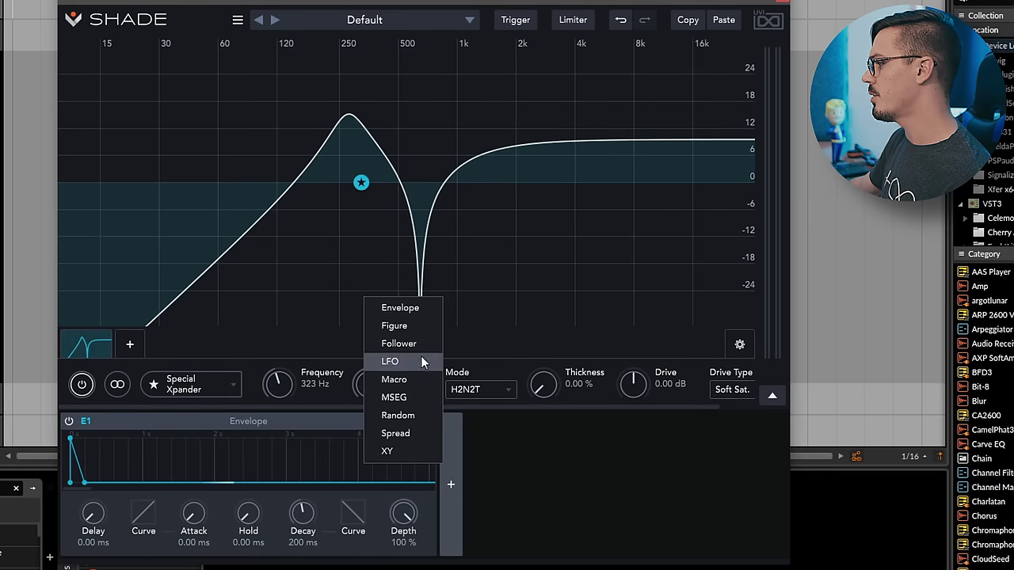
pyautogui.click(419, 328)
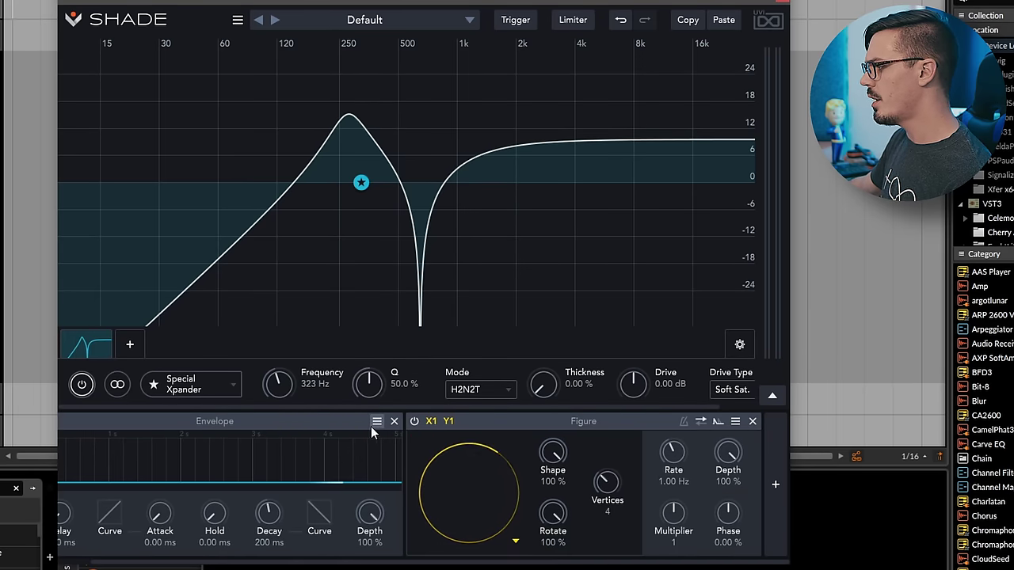
pyautogui.click(394, 422)
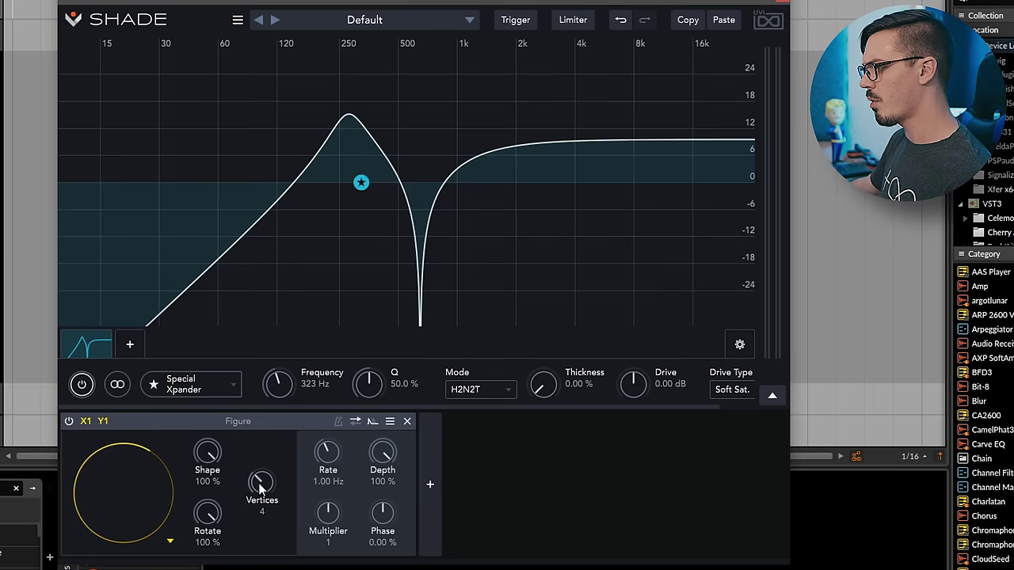
# - Shape the Figure modulator with 5 vertices, a multiplier of 5, shape at 62.9 % and rotate at 85.1 %
pyautogui.moveTo(207, 513); pyautogui.dragTo(208, 519)
pyautogui.click(226, 567)
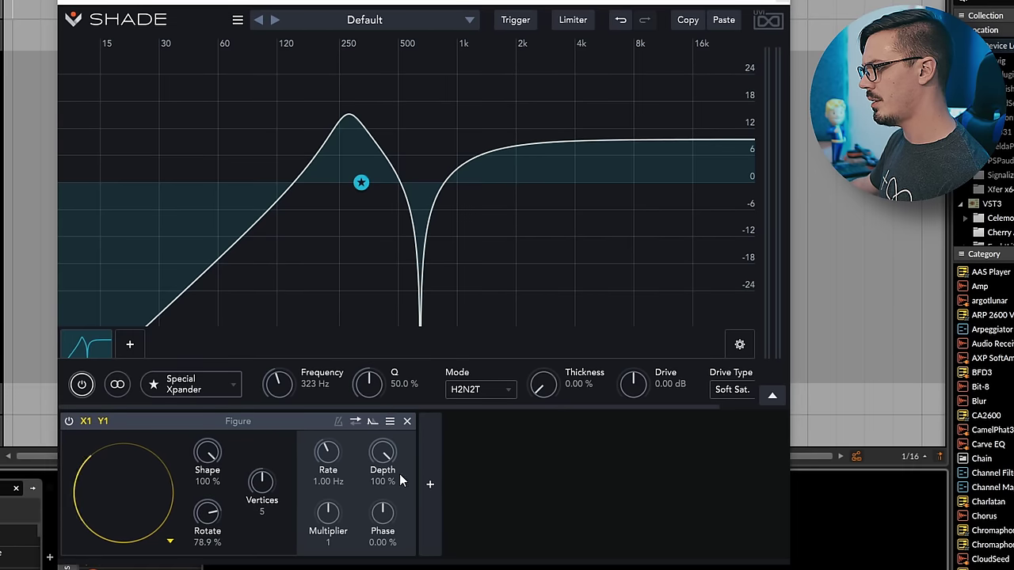
pyautogui.moveTo(333, 507); pyautogui.dragTo(329, 480)
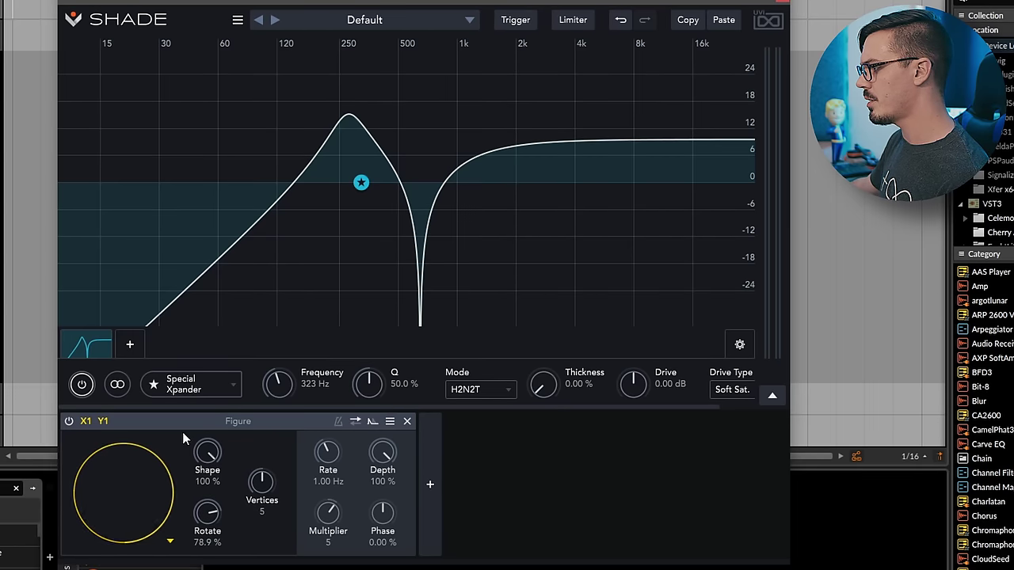
pyautogui.moveTo(210, 456); pyautogui.dragTo(210, 497)
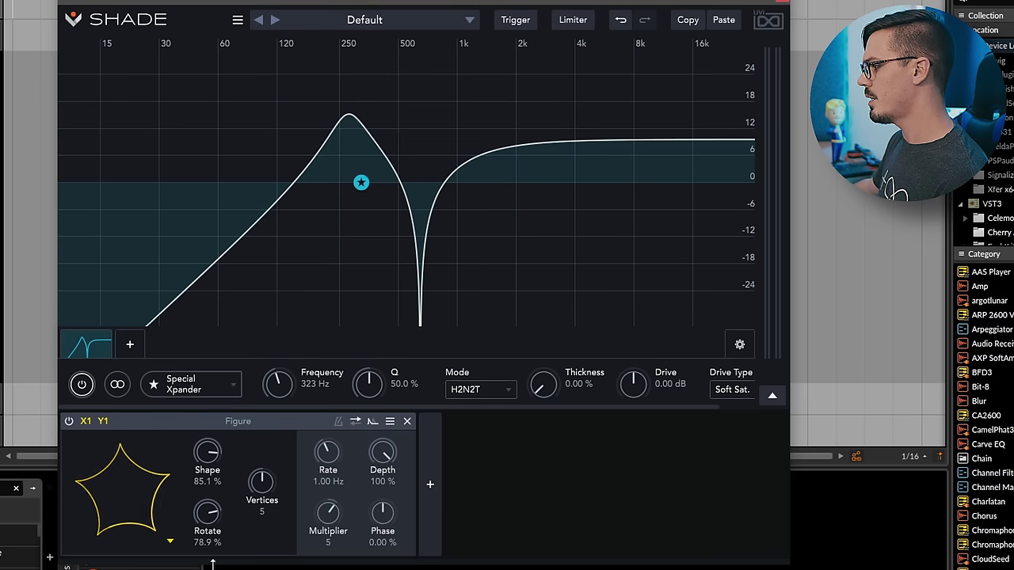
pyautogui.moveTo(213, 517)
pyautogui.mouseDown()
pyautogui.moveTo(208, 460)
pyautogui.moveTo(216, 516)
pyautogui.mouseUp()
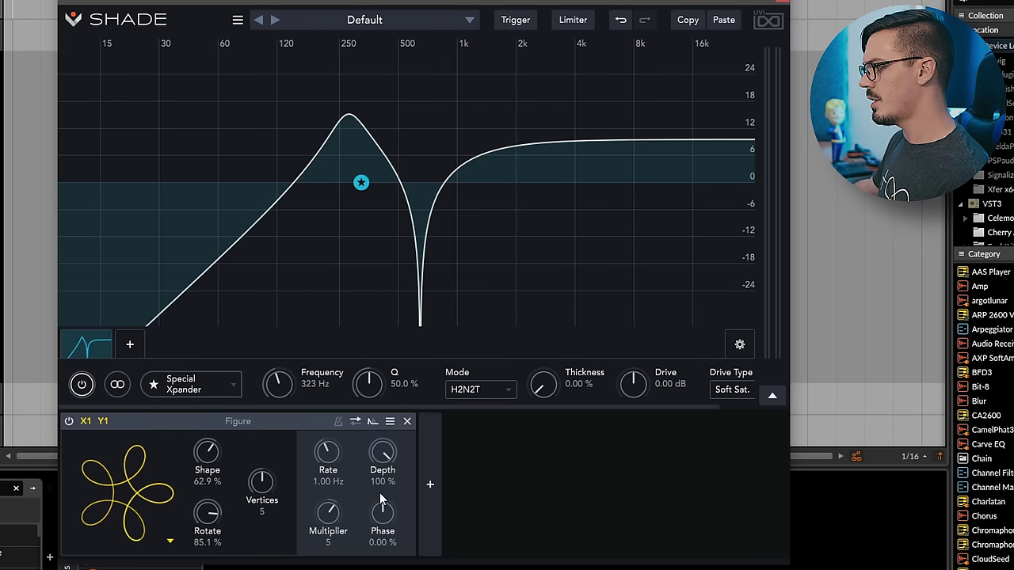
# - Add an LFO modulator and assign it to the Figure's Vertices and Rotate parameters
pyautogui.click(431, 484)
pyautogui.click(405, 385)
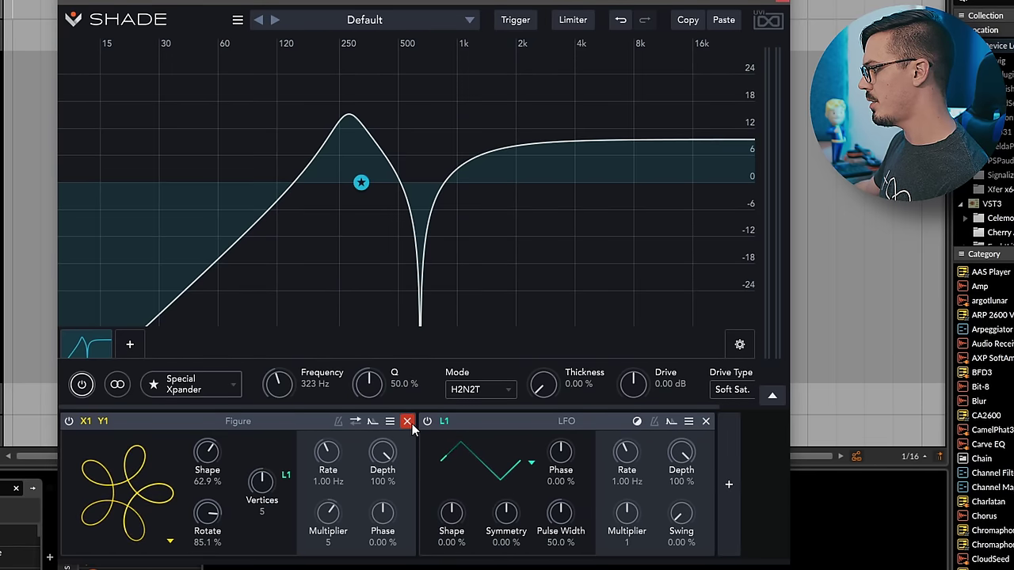
pyautogui.moveTo(205, 519); pyautogui.dragTo(206, 516)
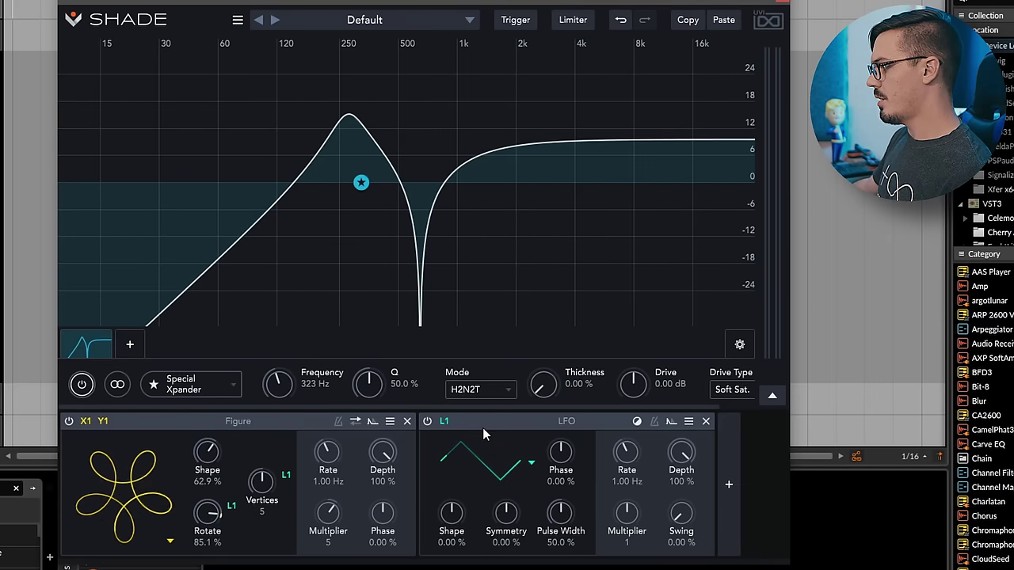
pyautogui.click(727, 484)
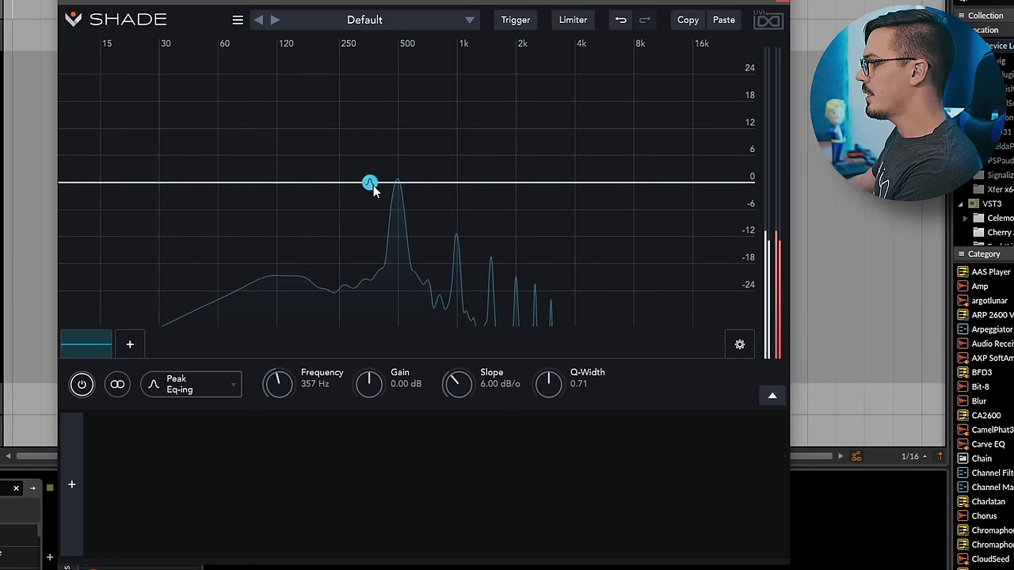
# - Move the Peak filter to about 497 Hz, make it dynamic and adjust the follower's threshold
pyautogui.moveTo(373, 185); pyautogui.dragTo(401, 185)
pyautogui.rightClick(401, 185)
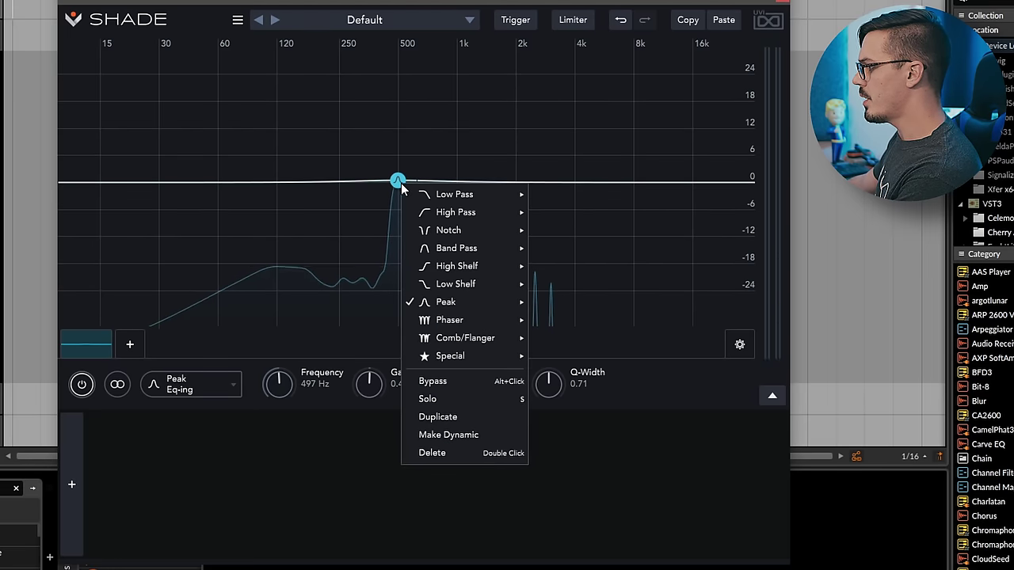
pyautogui.click(449, 434)
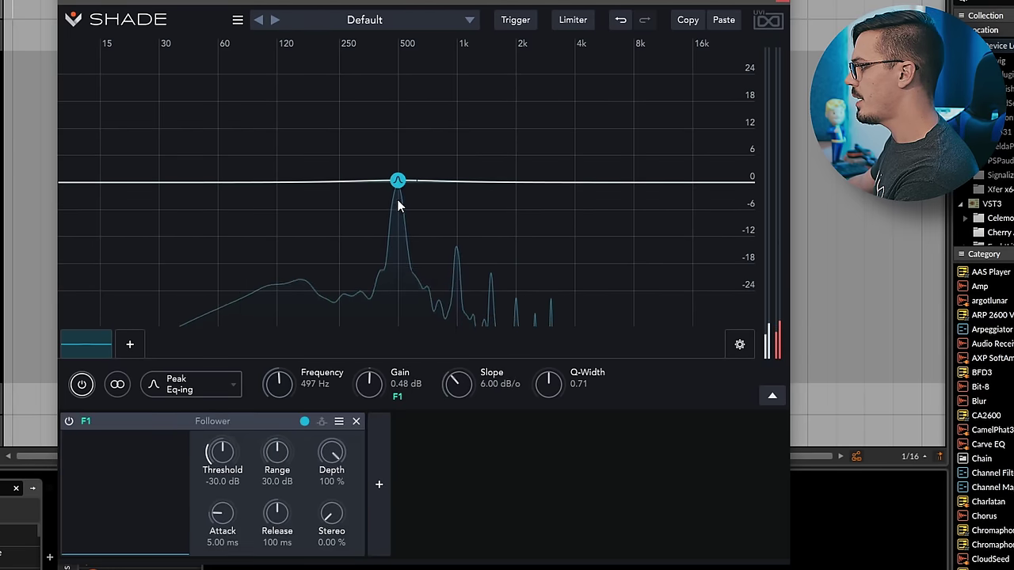
pyautogui.moveTo(223, 453); pyautogui.dragTo(222, 539)
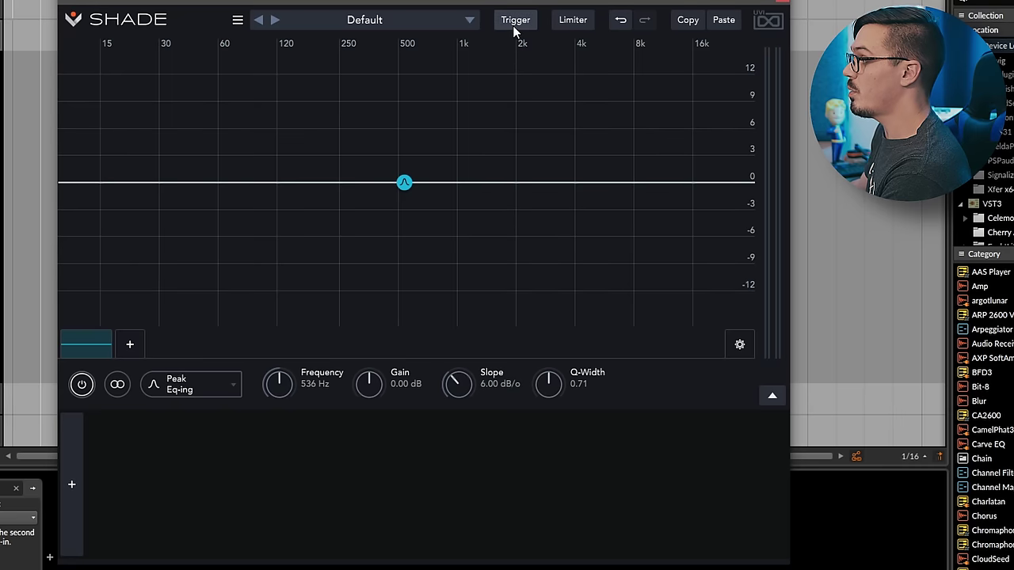
# - Set up an Envelope triggered by the sidechain with sensitivity 0.29 and assign it to the Peak filter's gain
pyautogui.click(513, 27)
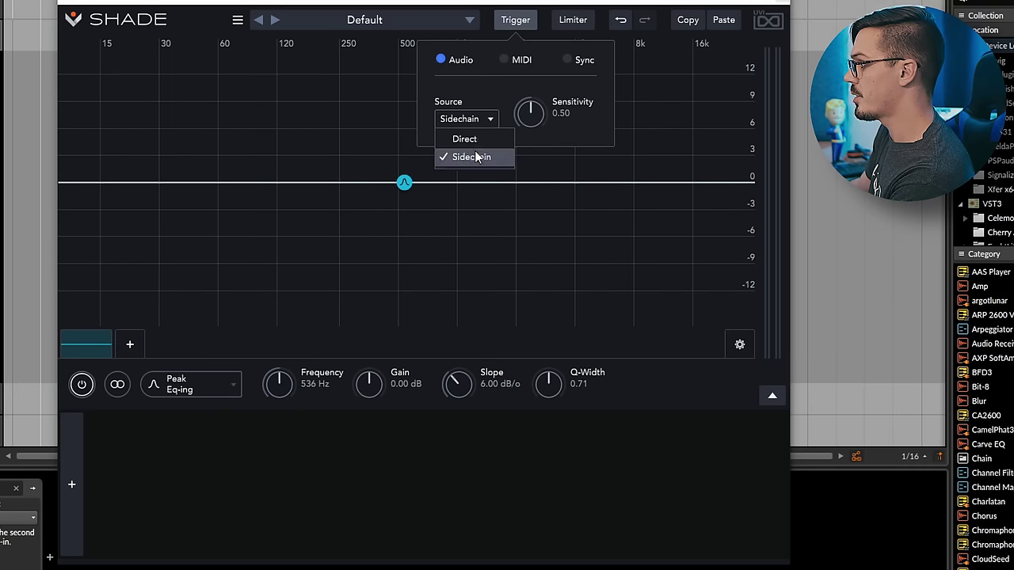
pyautogui.click(72, 484)
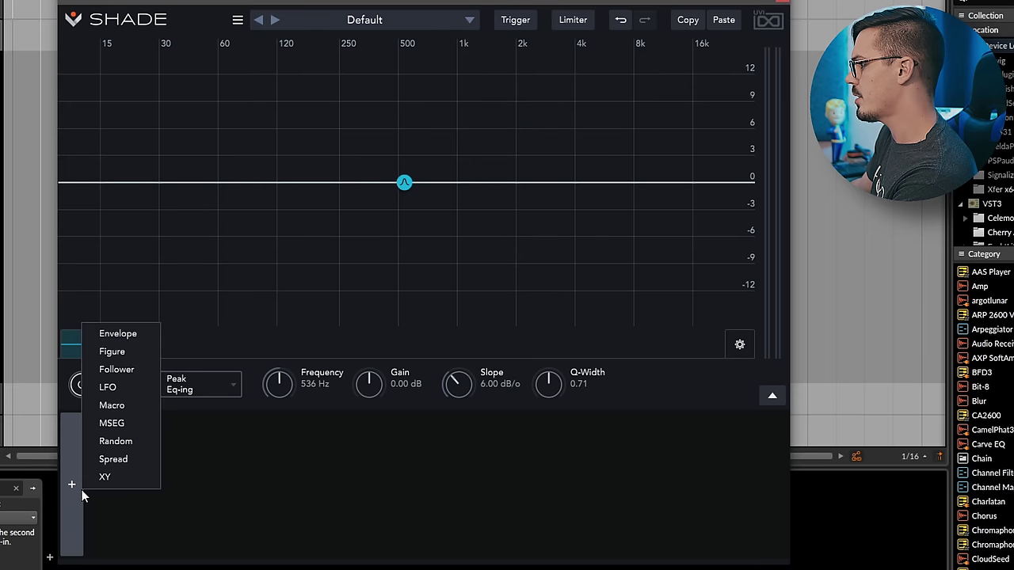
pyautogui.click(116, 336)
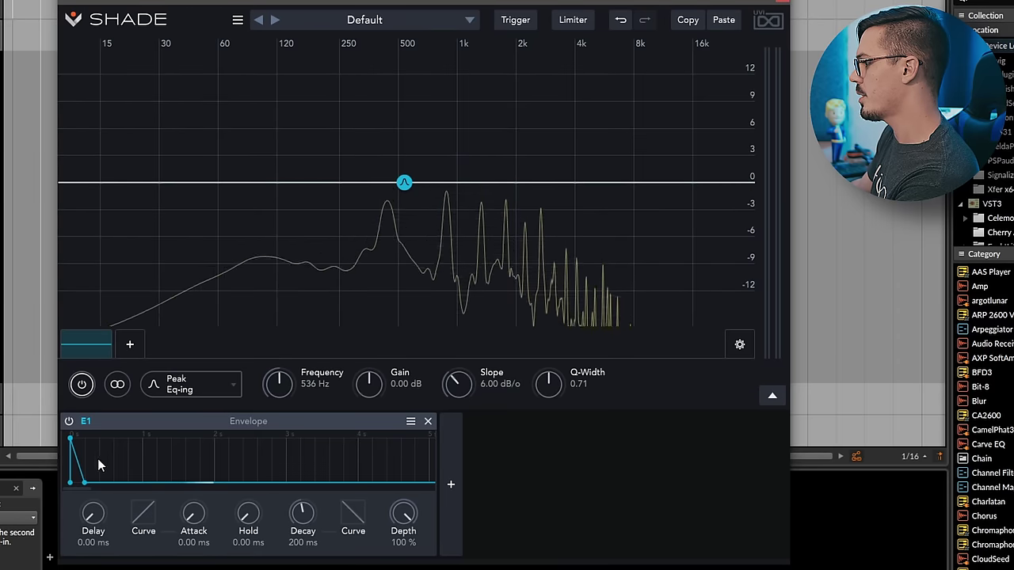
pyautogui.click(514, 22)
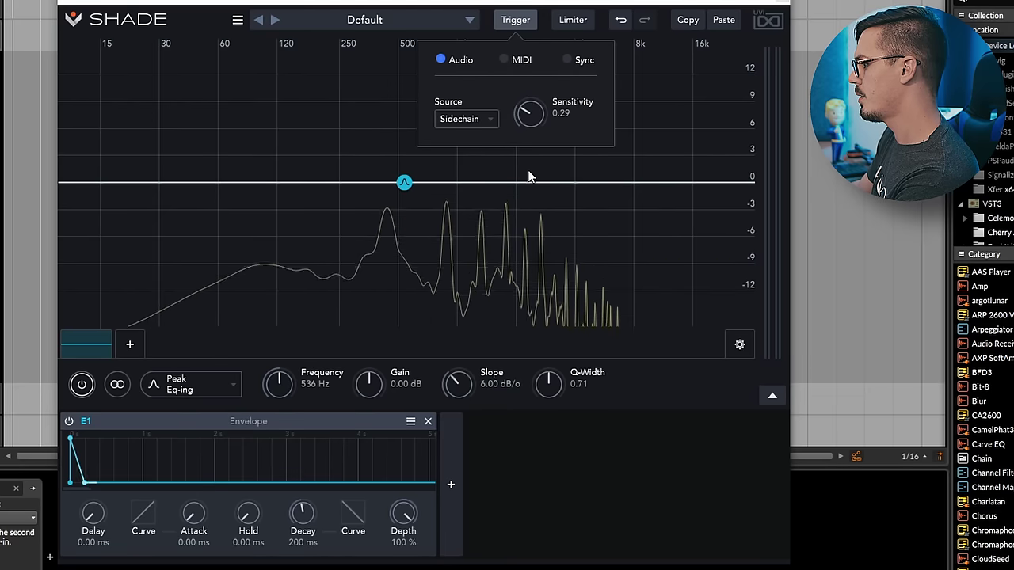
pyautogui.moveTo(87, 423); pyautogui.dragTo(388, 398)
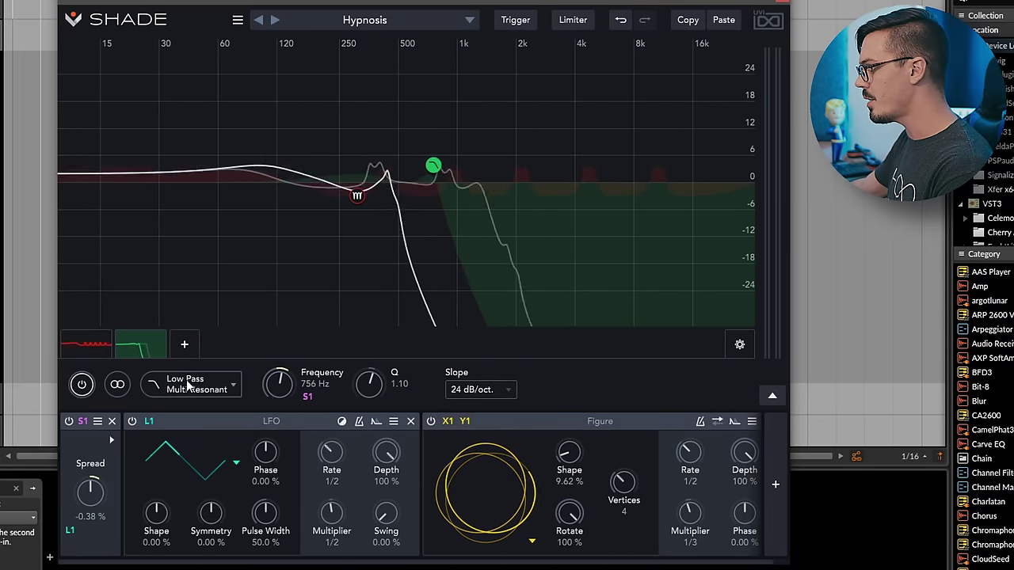
# - Examine the parameters of the red Phaser band in the Hypnosis preset
pyautogui.click(100, 350)
pyautogui.moveTo(367, 406); pyautogui.dragTo(537, 418)
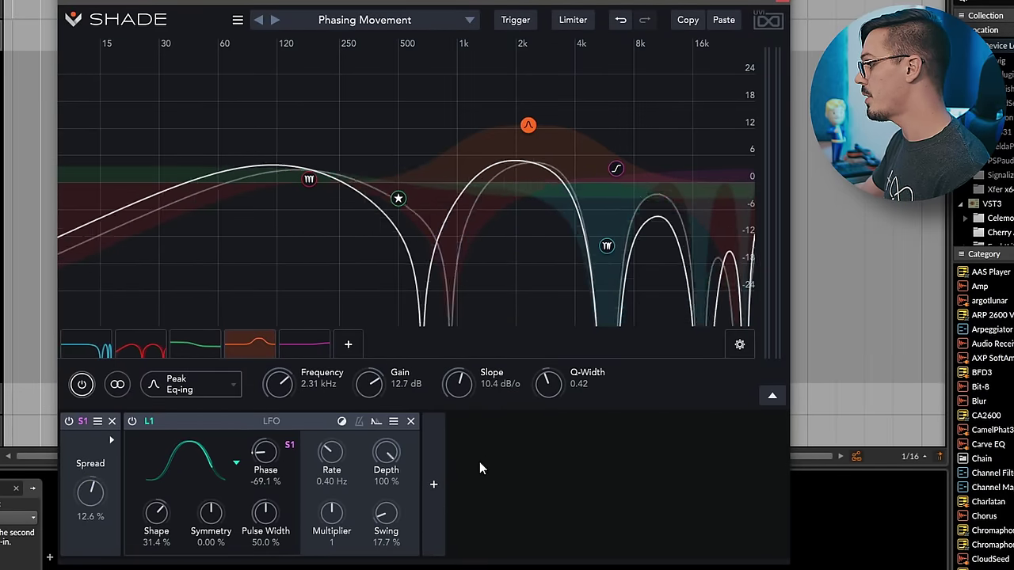
# - Add a Macro modulator in the Phasing Movement preset and assign it to the orange Peak band's frequency
pyautogui.click(434, 484)
pyautogui.click(420, 405)
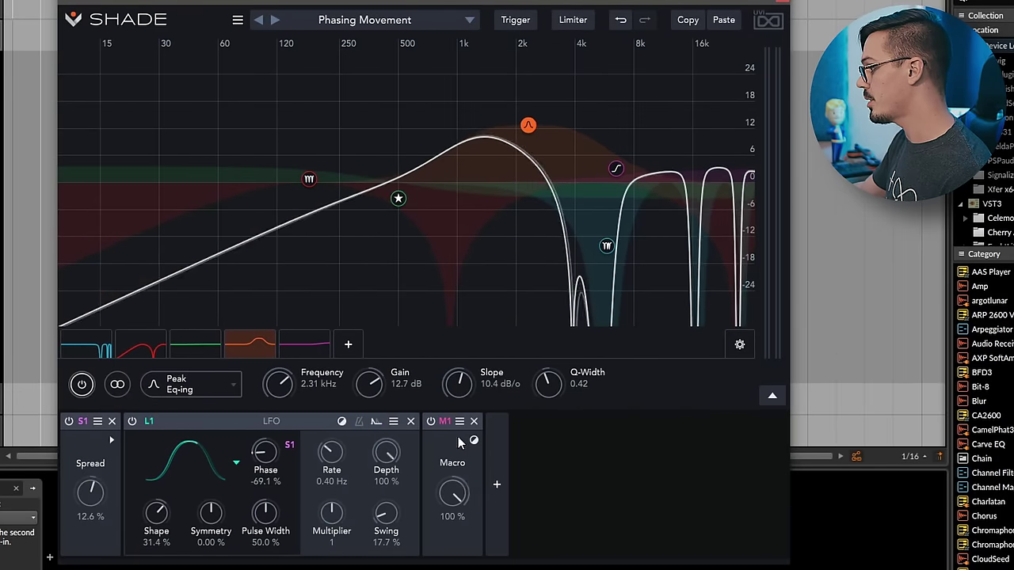
pyautogui.moveTo(328, 393); pyautogui.dragTo(310, 384)
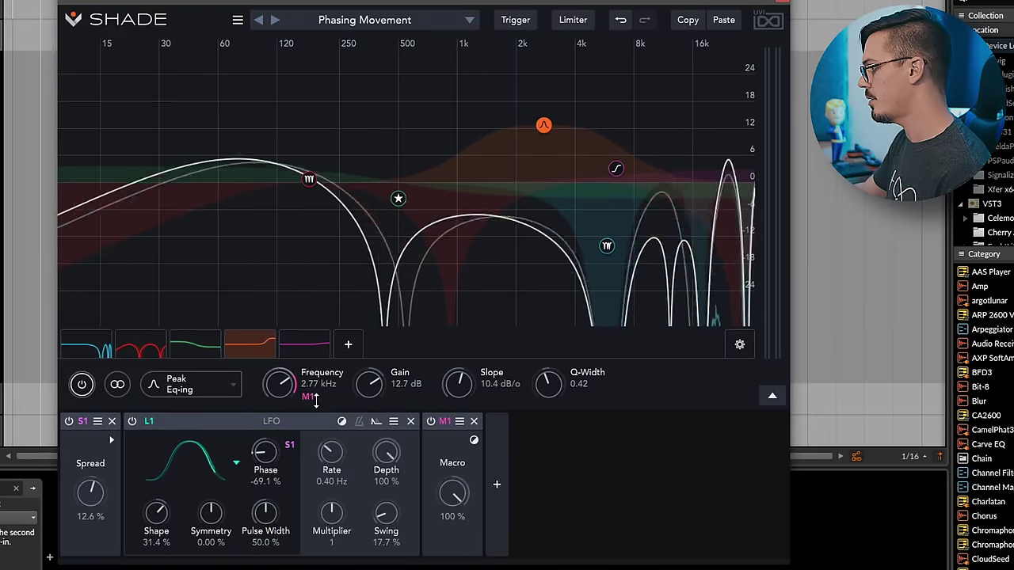
# - Turn down the Macro value and raise the LFO's rate
pyautogui.moveTo(464, 485); pyautogui.dragTo(451, 523)
pyautogui.moveTo(334, 461); pyautogui.dragTo(334, 445)
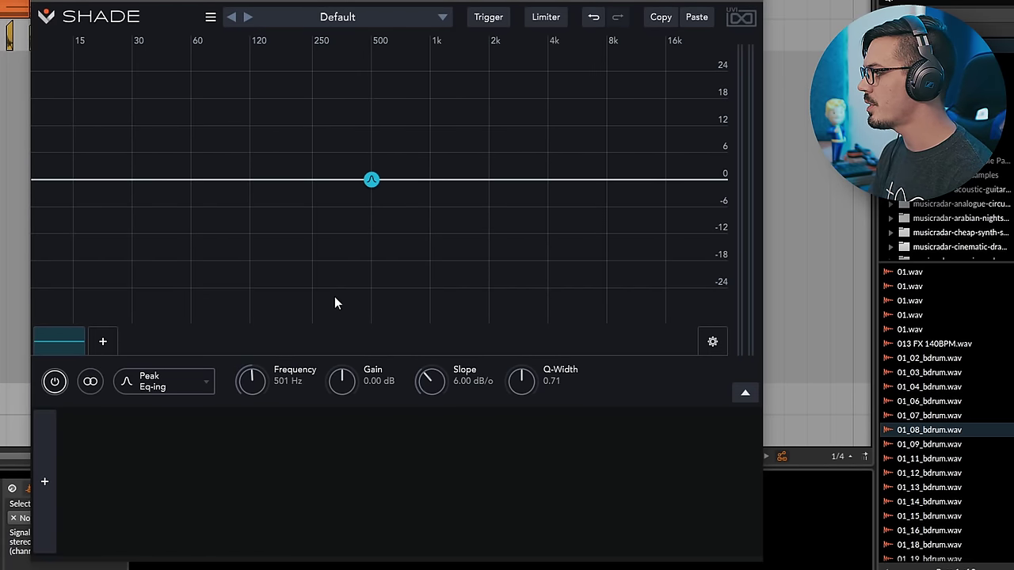
# - Change the default Peak filter's type to Special Gain
pyautogui.click(196, 381)
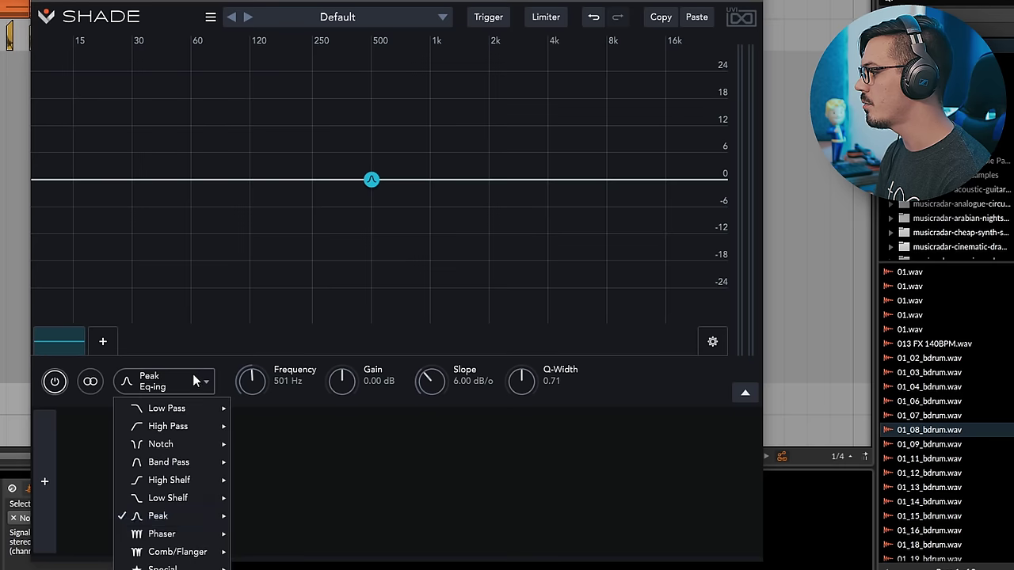
pyautogui.moveTo(206, 555)
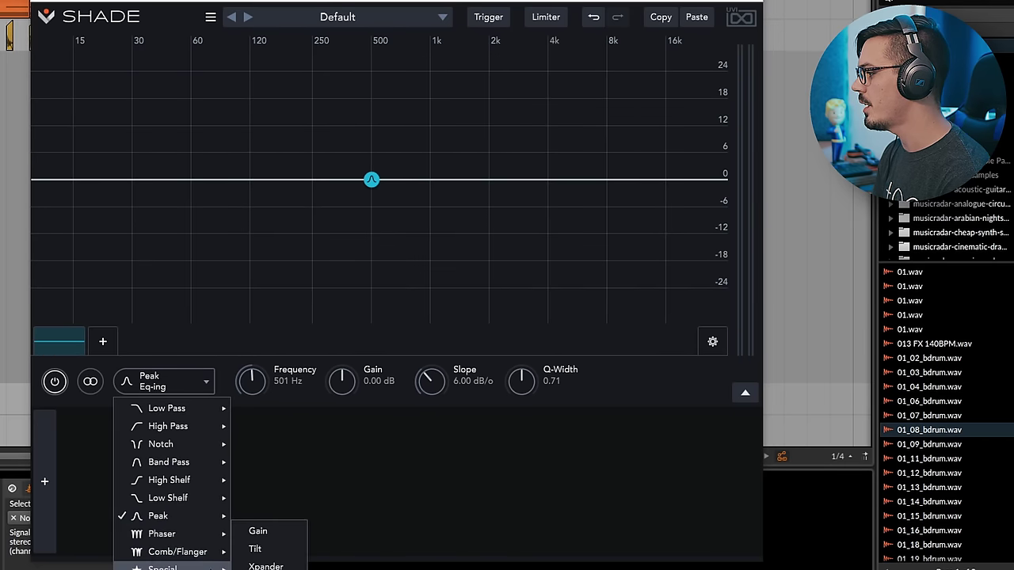
pyautogui.click(266, 534)
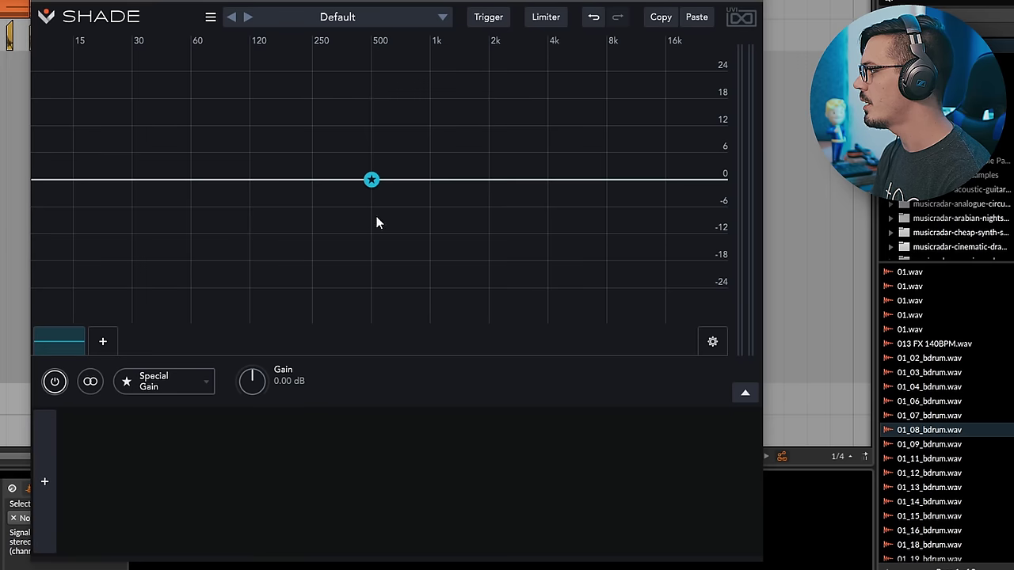
# - Set the audio trigger source to Sidechain and route an audio track into the plug-in's sidechain input
pyautogui.click(489, 18)
pyautogui.click(450, 113)
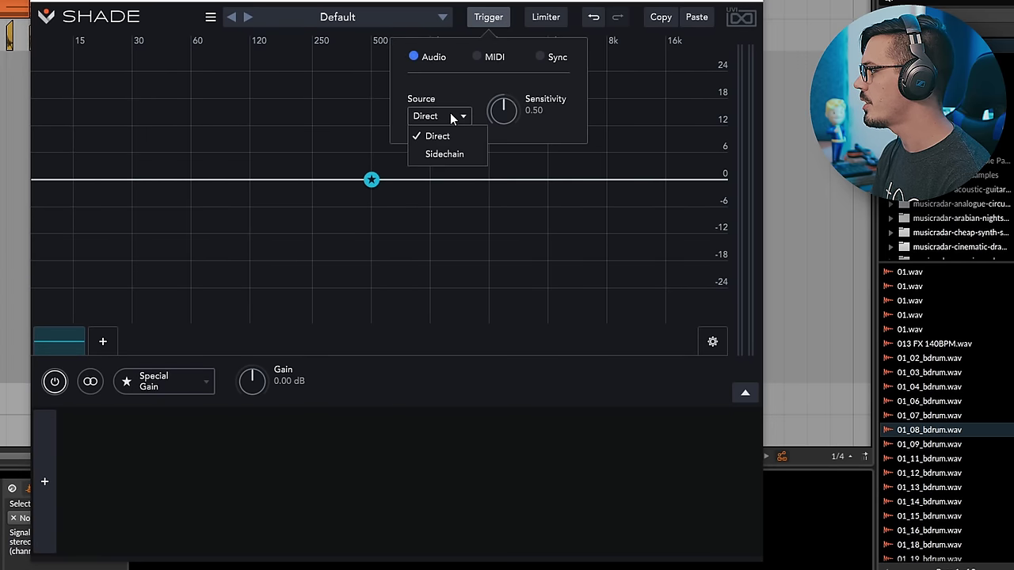
pyautogui.click(453, 157)
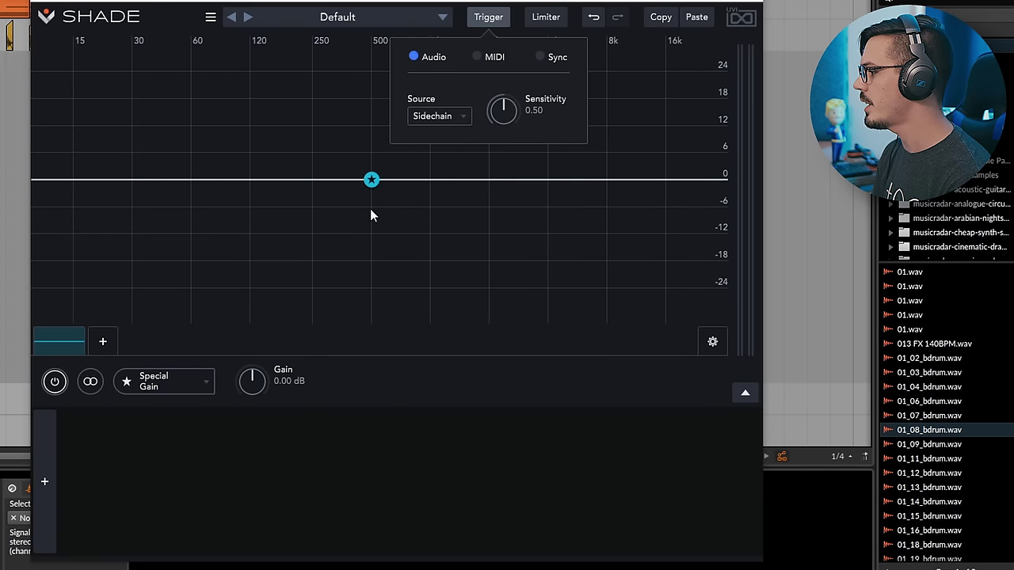
pyautogui.click(23, 520)
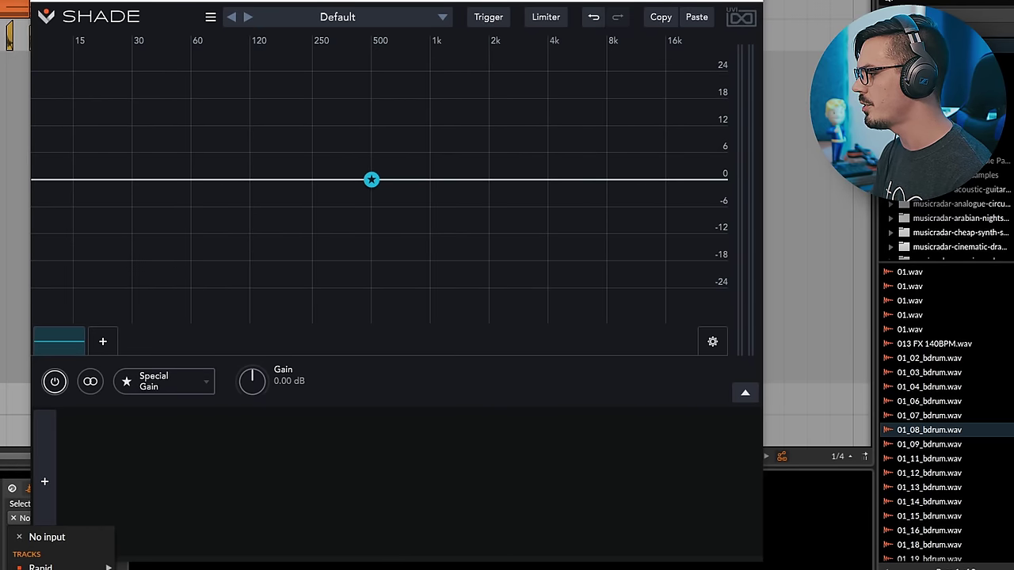
pyautogui.click(182, 567)
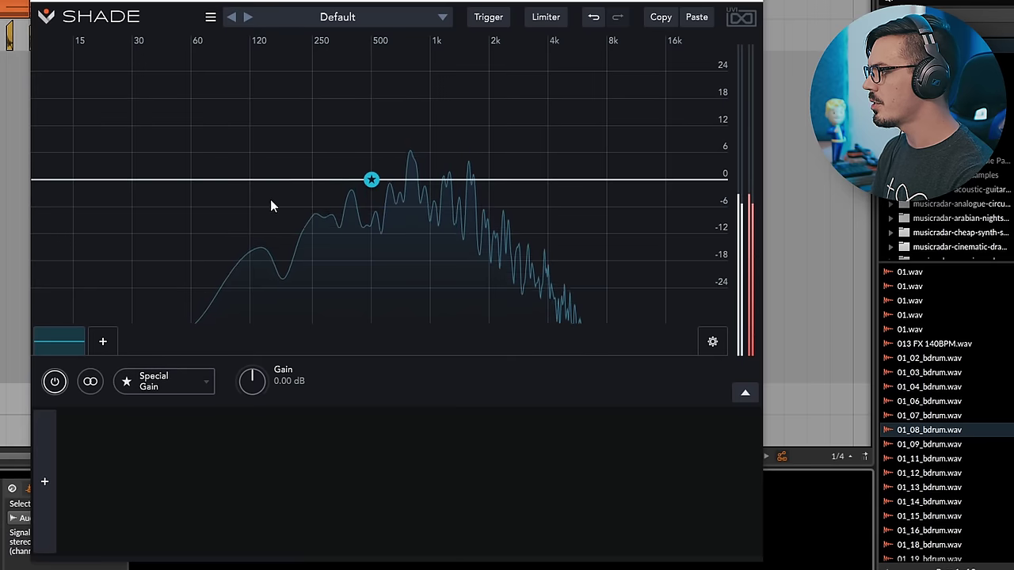
# - Add an Envelope modulator with a curved 710 ms decay and assign it to the Special Gain filter's gain
pyautogui.click(45, 479)
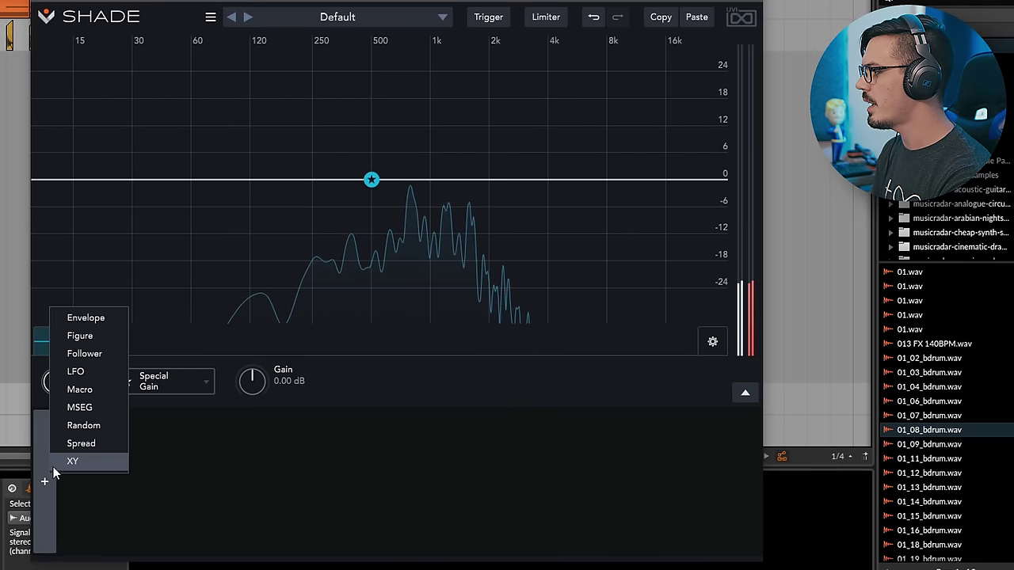
pyautogui.click(92, 320)
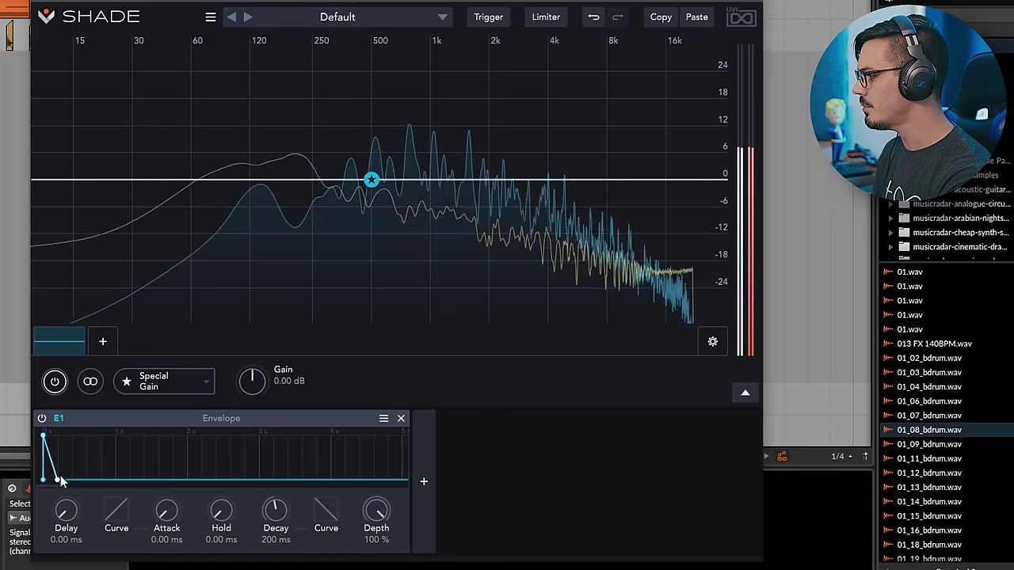
pyautogui.moveTo(61, 481)
pyautogui.mouseDown()
pyautogui.moveTo(95, 482)
pyautogui.moveTo(68, 475)
pyautogui.moveTo(67, 489)
pyautogui.mouseUp()
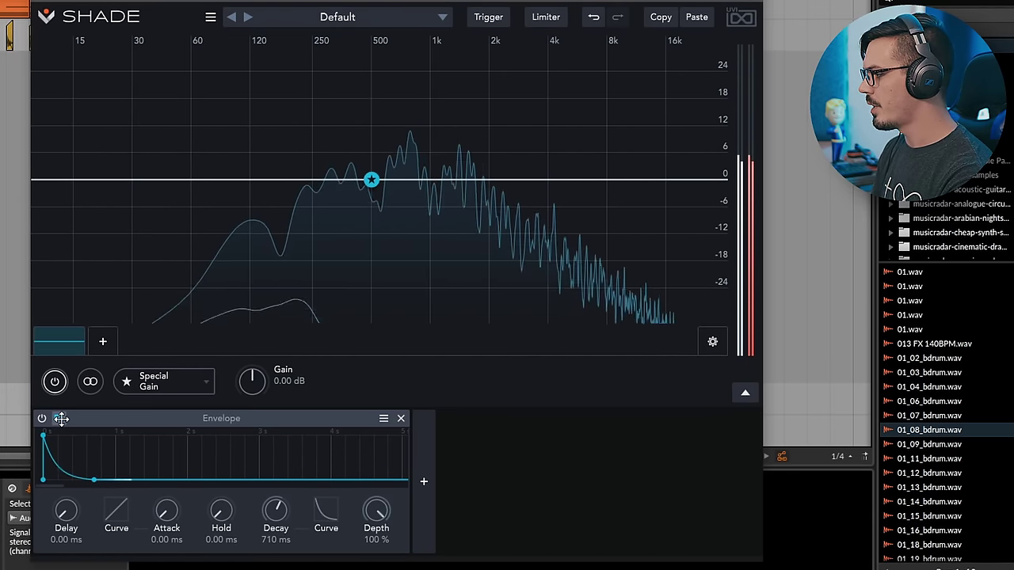
pyautogui.moveTo(55, 418); pyautogui.dragTo(262, 391)
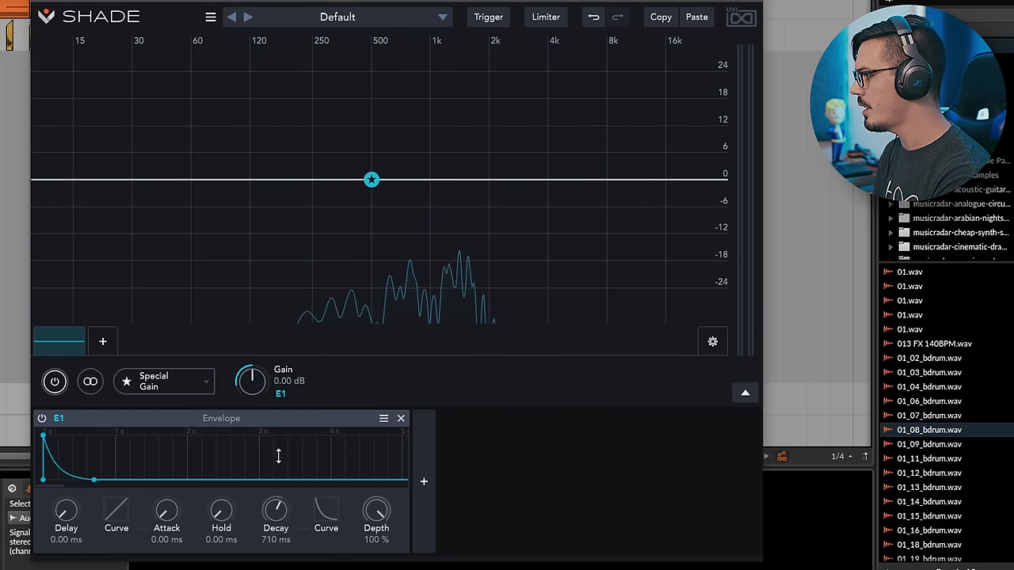
# - Set the envelope's decay to 606 ms, adjust its modulation amount on the gain and audition the sidechain ducking
pyautogui.moveTo(277, 513)
pyautogui.mouseDown()
pyautogui.moveTo(282, 497)
pyautogui.moveTo(280, 518)
pyautogui.mouseUp()
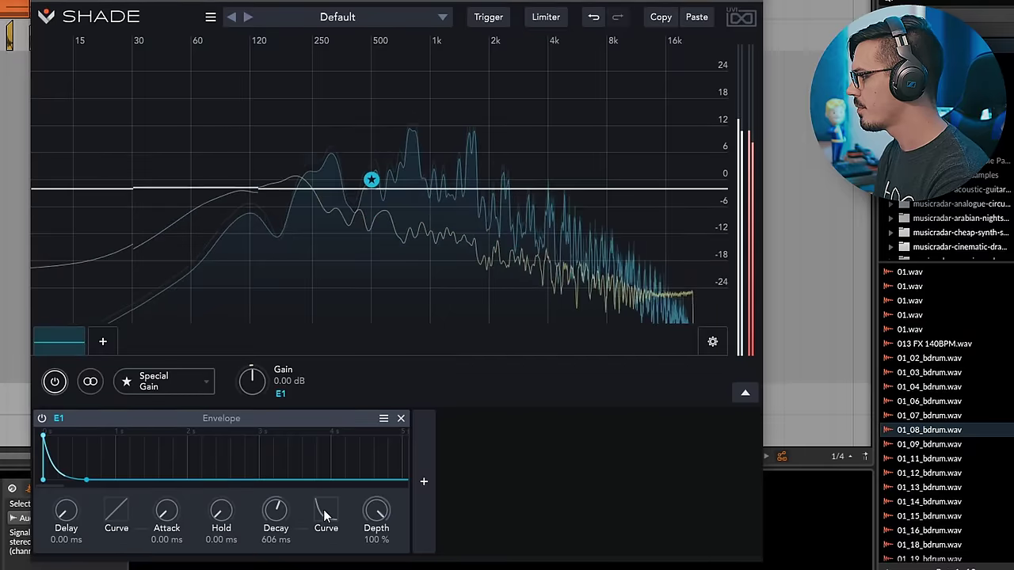
pyautogui.moveTo(282, 404)
pyautogui.mouseDown()
pyautogui.moveTo(283, 451)
pyautogui.moveTo(283, 409)
pyautogui.mouseUp()
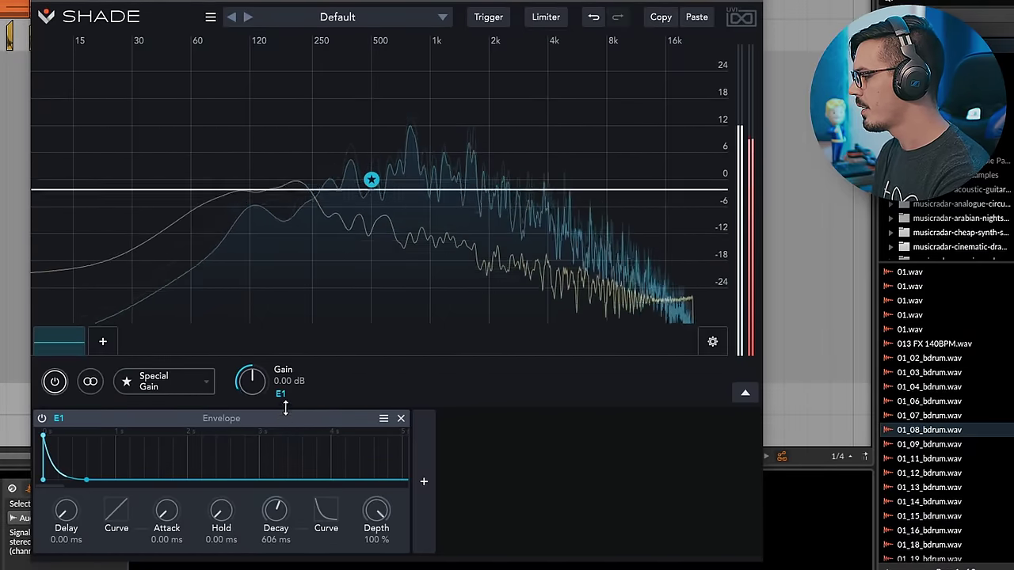
pyautogui.press('space')
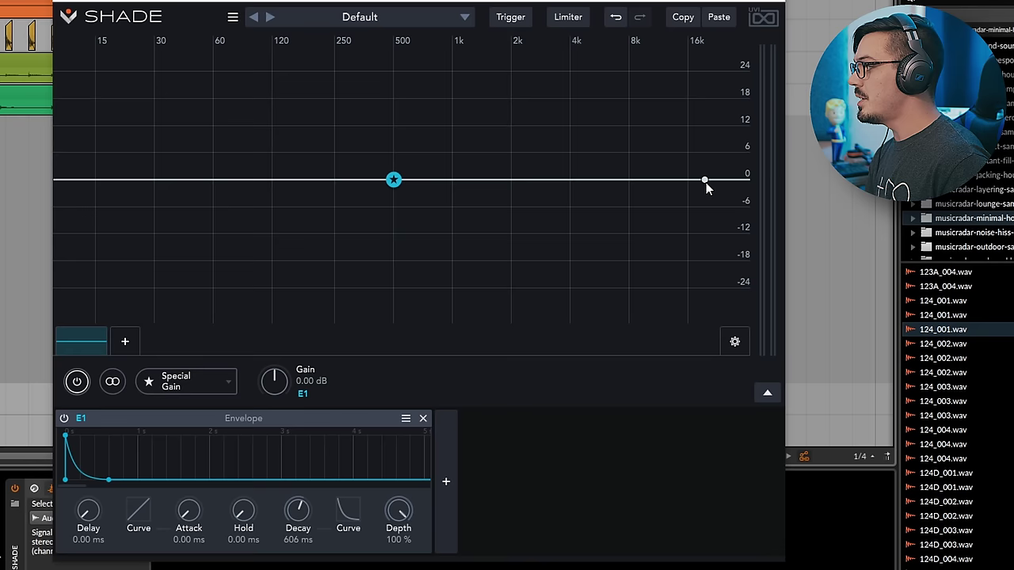
# - Add a Low Pass Resonant filter at the high end of the spectrum with a 72 dB/oct. slope and 30.0 kHz frequency
pyautogui.click(725, 181)
pyautogui.click(212, 385)
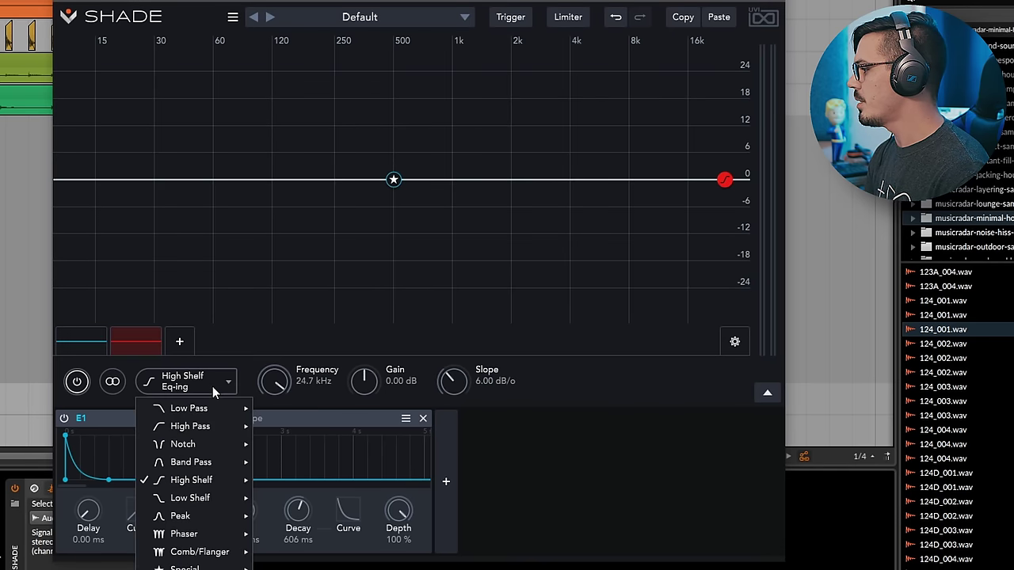
pyautogui.moveTo(211, 408)
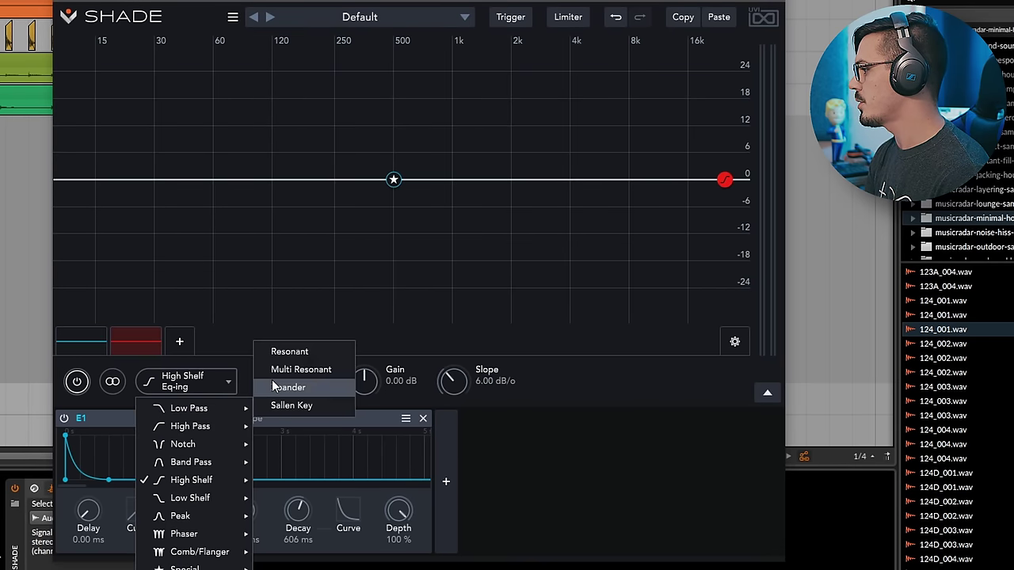
pyautogui.click(289, 352)
pyautogui.click(464, 386)
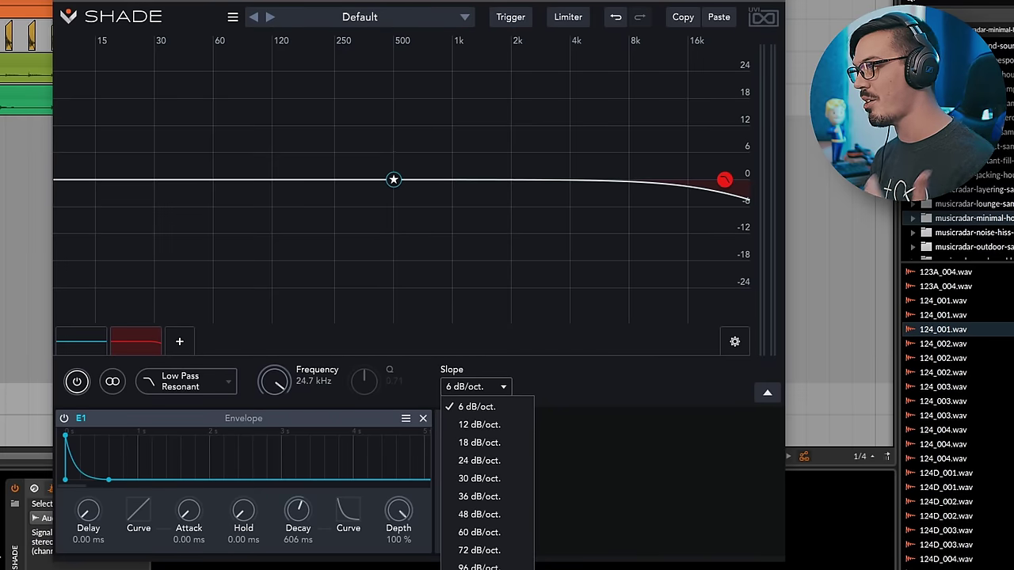
pyautogui.click(501, 551)
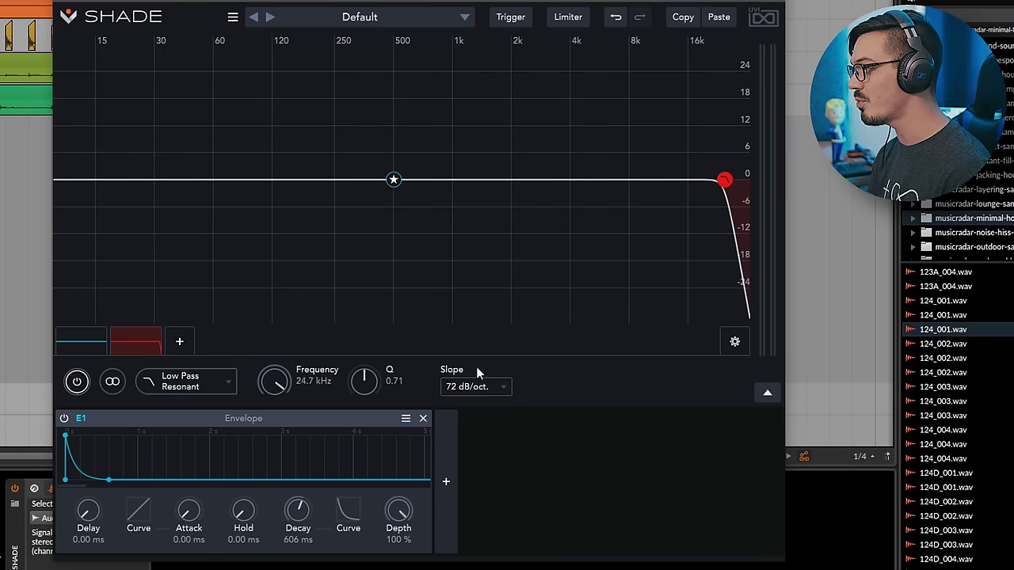
pyautogui.moveTo(272, 387); pyautogui.dragTo(274, 369)
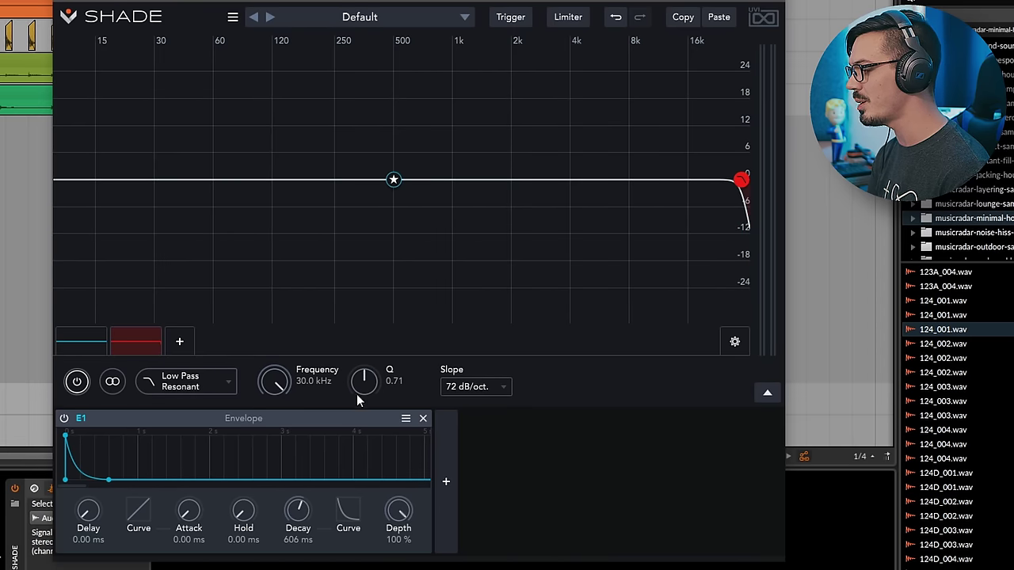
# - Add a Macro modulator and assign it to the low pass frequency, sweeping upward over the full range from 10.0 Hz
pyautogui.click(446, 480)
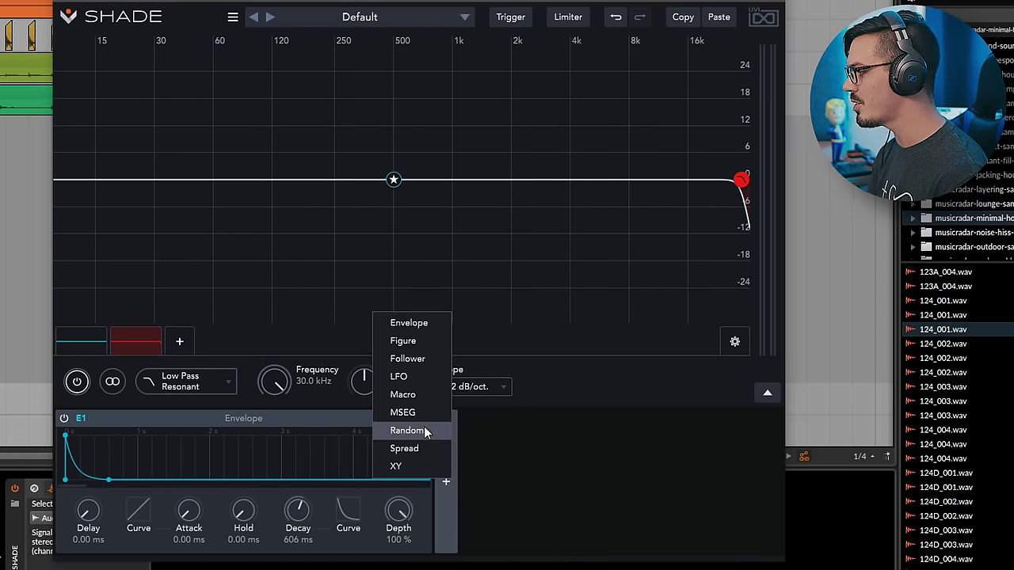
pyautogui.click(420, 396)
pyautogui.moveTo(336, 409)
pyautogui.mouseDown()
pyautogui.moveTo(291, 393)
pyautogui.moveTo(287, 460)
pyautogui.mouseUp()
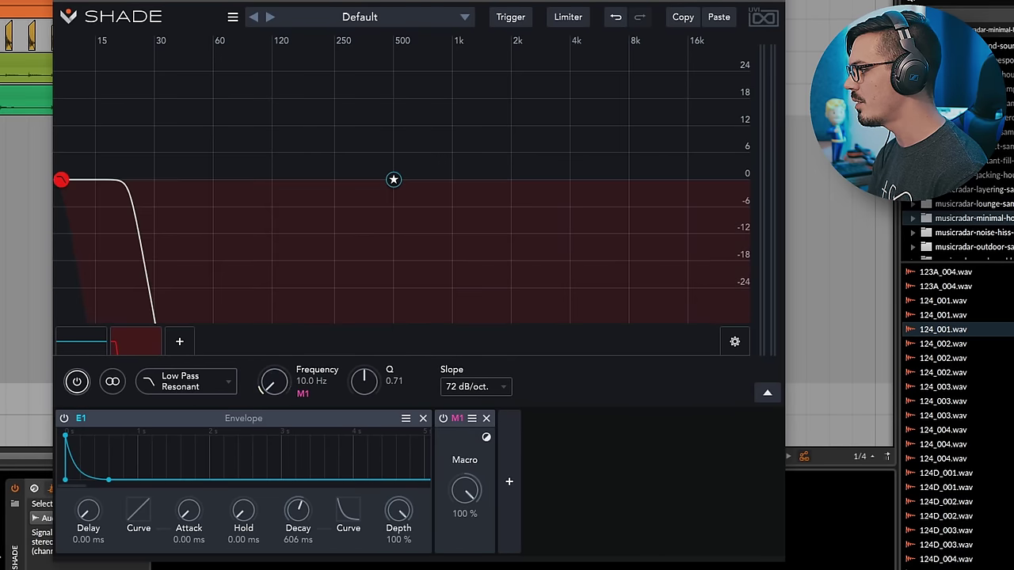
pyautogui.moveTo(307, 399); pyautogui.dragTo(305, 279)
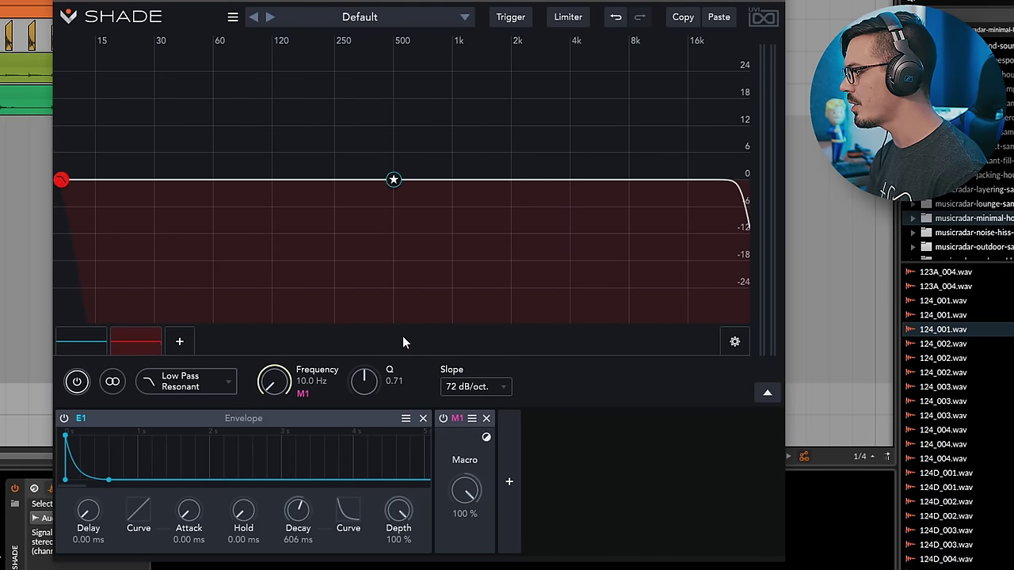
pyautogui.moveTo(475, 495)
pyautogui.mouseDown()
pyautogui.moveTo(478, 548)
pyautogui.moveTo(472, 484)
pyautogui.moveTo(466, 566)
pyautogui.moveTo(466, 495)
pyautogui.mouseUp()
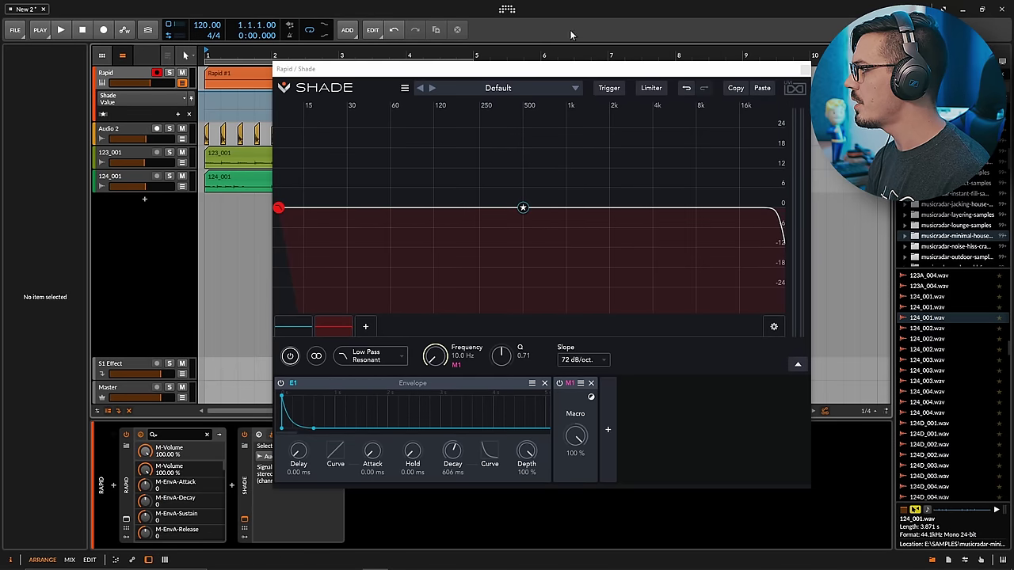
# - Close the plug-in window to view the arrangement's macro automation, reopen the window and audition the track
pyautogui.click(805, 70)
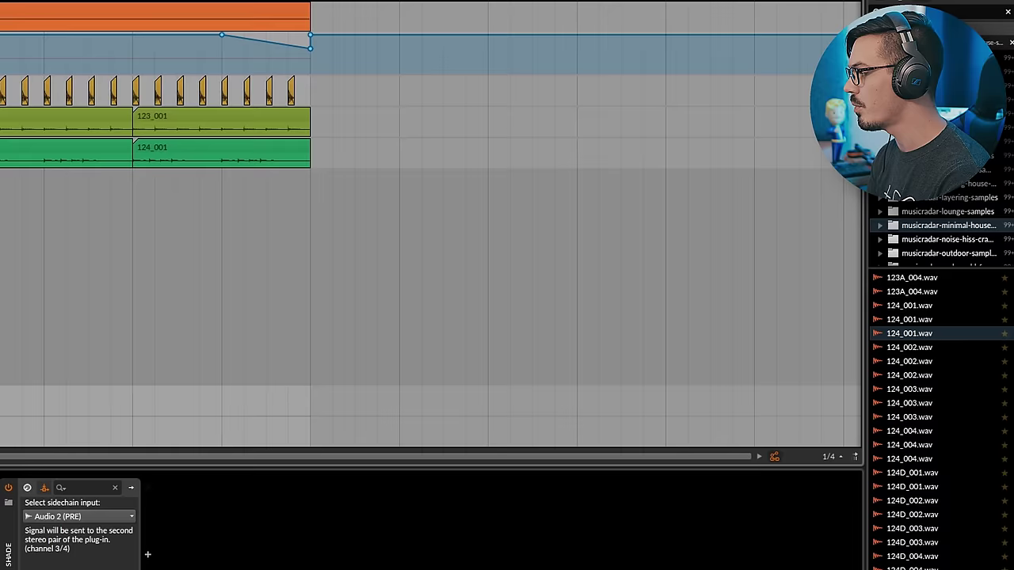
pyautogui.click(27, 488)
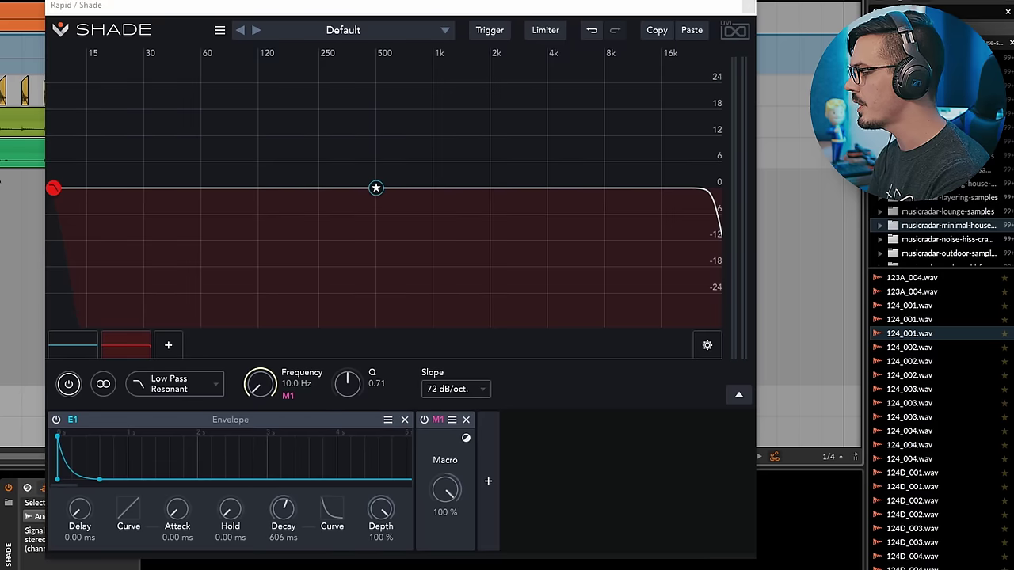
pyautogui.press('space')
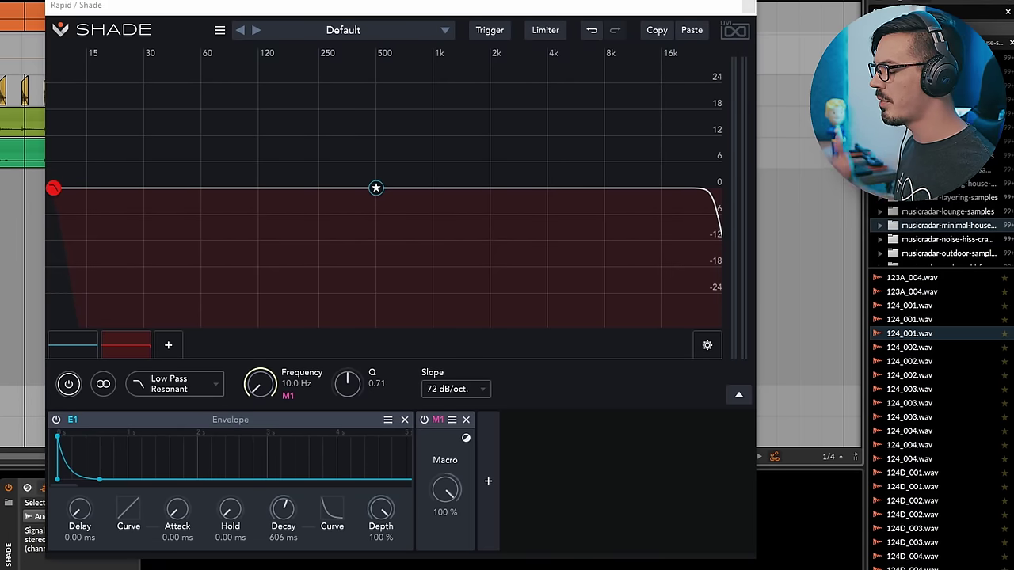
# - Step through the presets, including Macaroni, Phasing Movement and Pulsar, and examine their filters and modulators
pyautogui.click(256, 30)
pyautogui.click(256, 30)
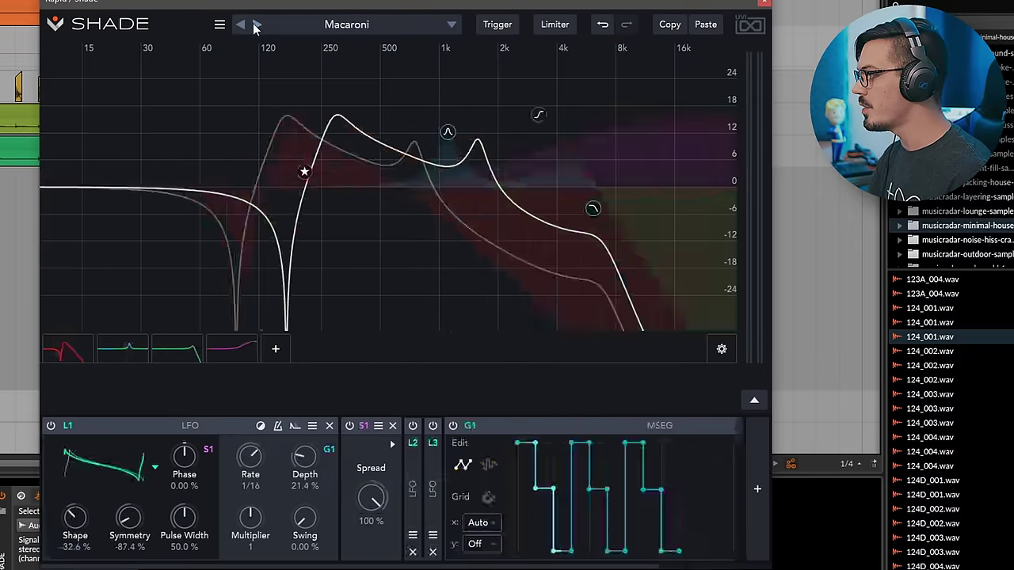
pyautogui.click(256, 31)
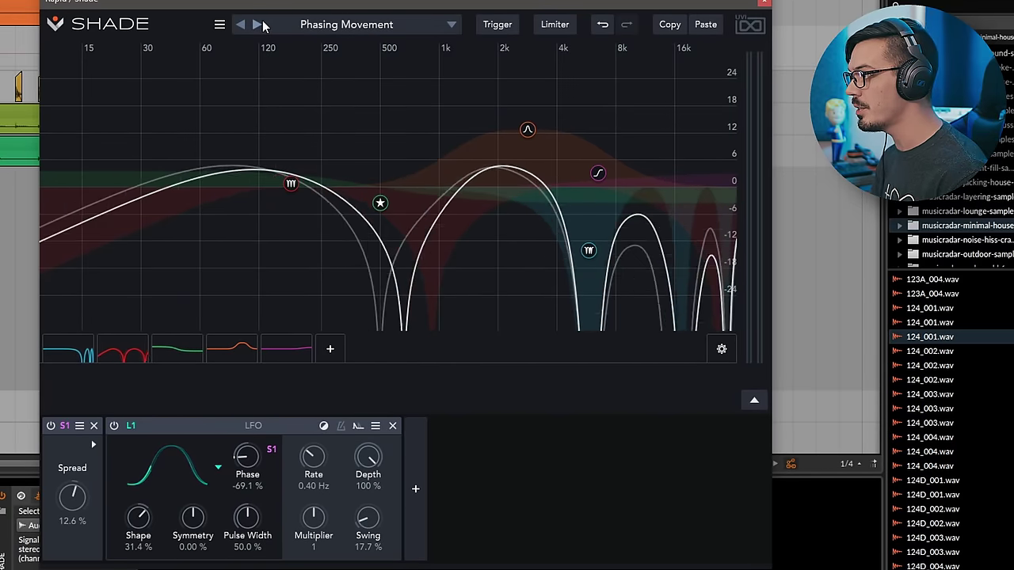
pyautogui.click(259, 25)
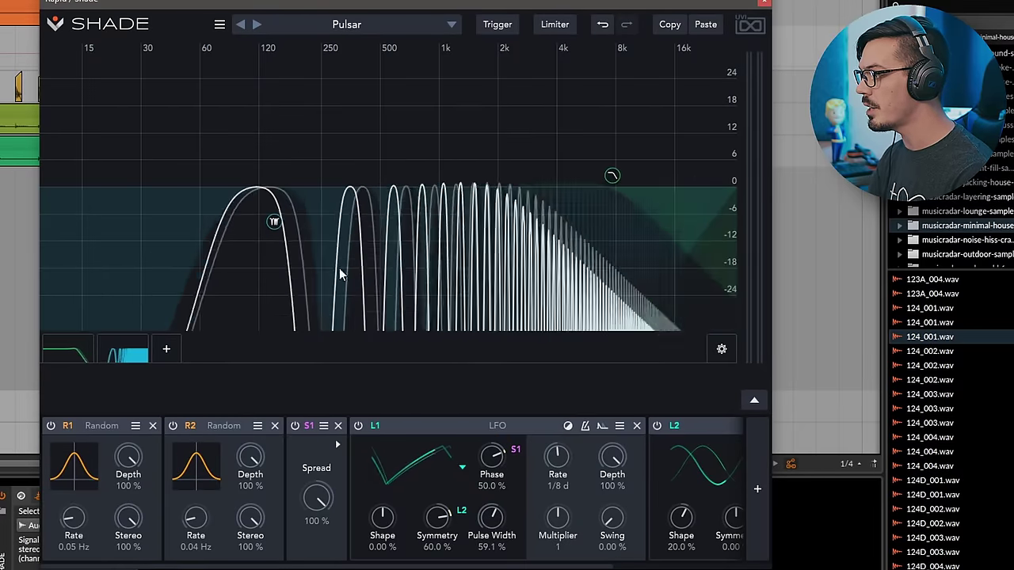
pyautogui.moveTo(311, 423); pyautogui.dragTo(259, 473)
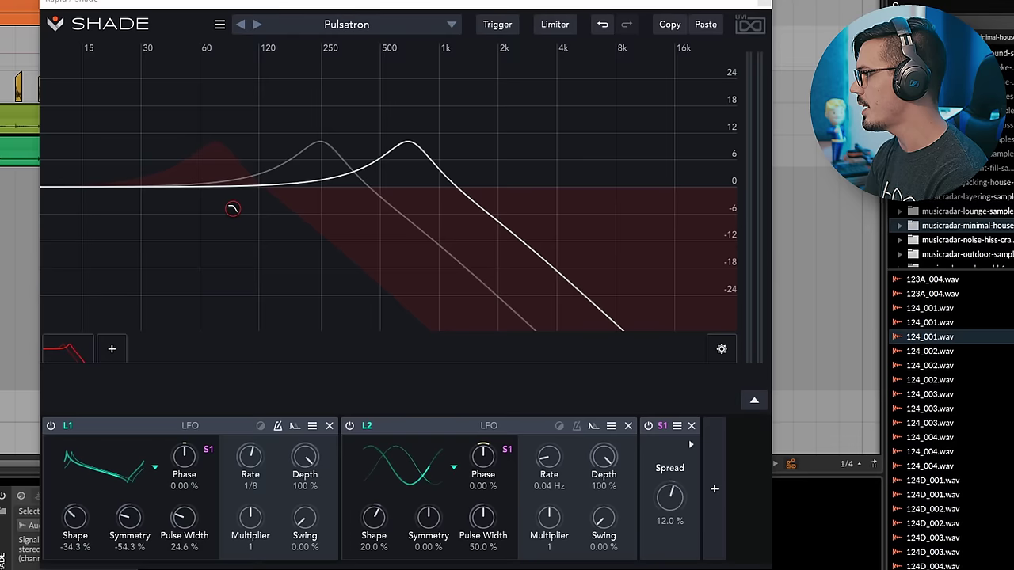
# - Audition the Pumping and Shade on You presets and continue through the ones that follow
pyautogui.click(256, 25)
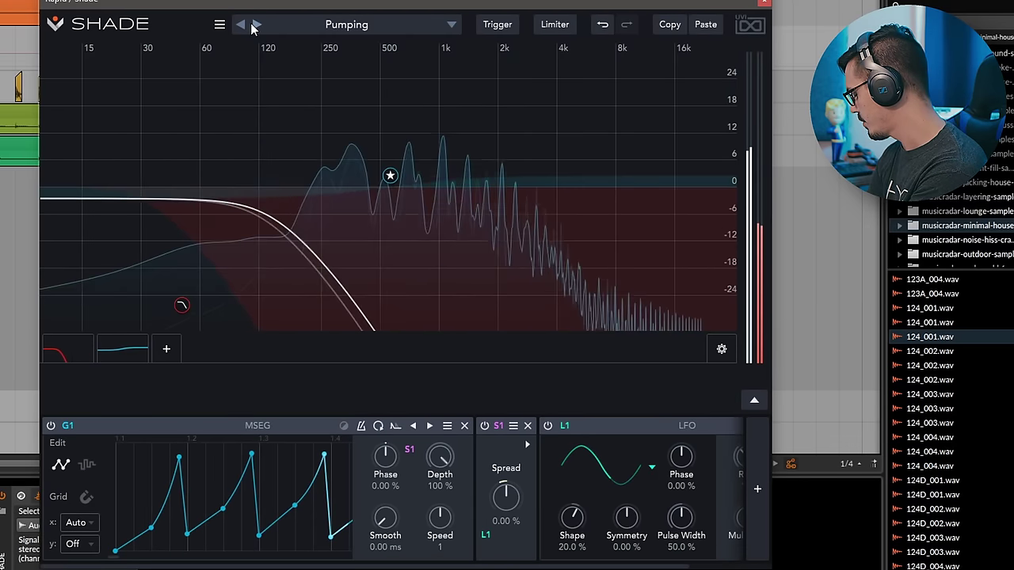
pyautogui.click(255, 26)
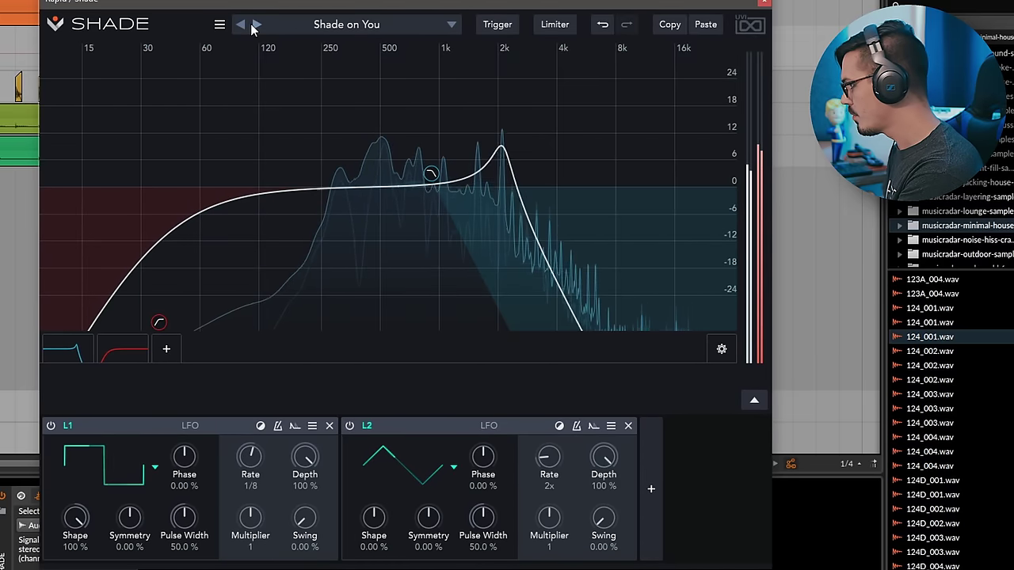
pyautogui.click(255, 25)
pyautogui.click(255, 25)
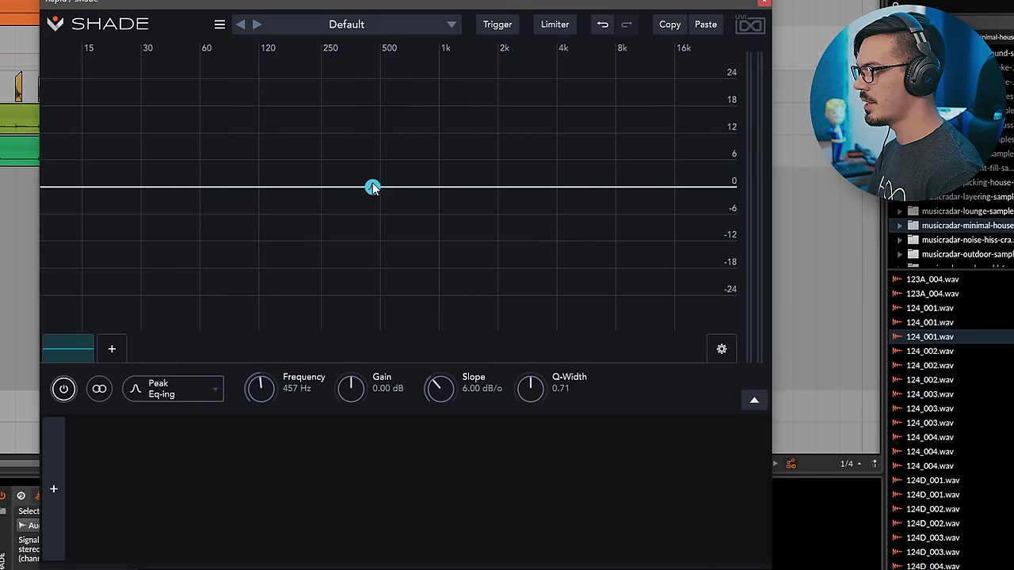
# - Make the Default preset's Peak filter dynamic and move it to 1.15 kHz with 0.64 dB gain
pyautogui.rightClick(373, 188)
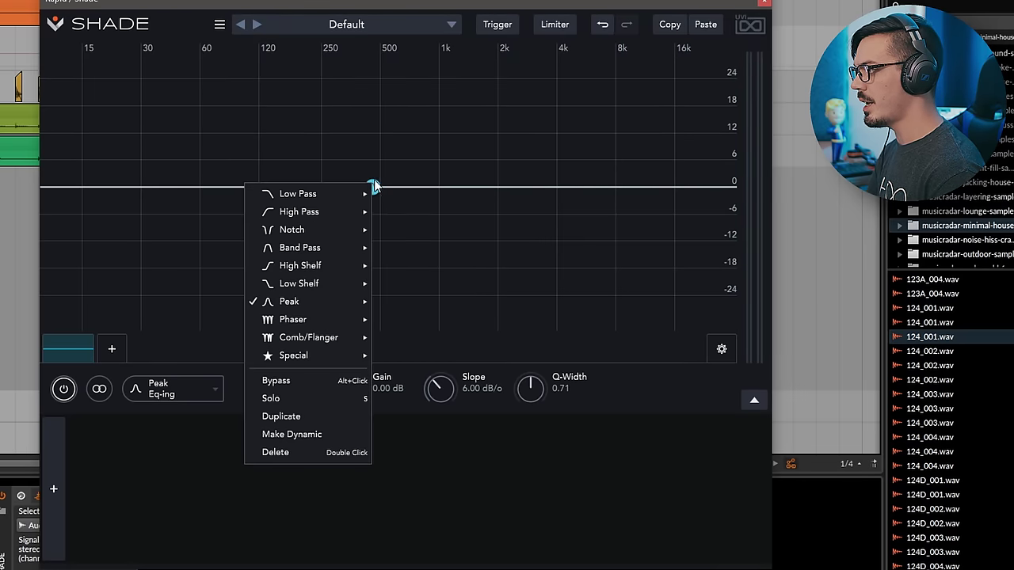
pyautogui.click(330, 434)
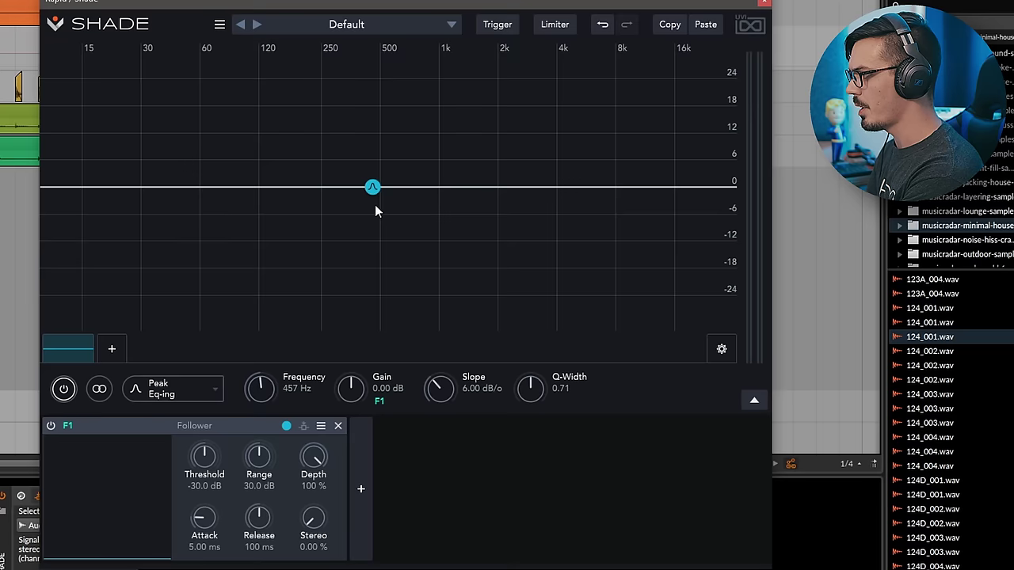
pyautogui.moveTo(374, 190); pyautogui.dragTo(452, 189)
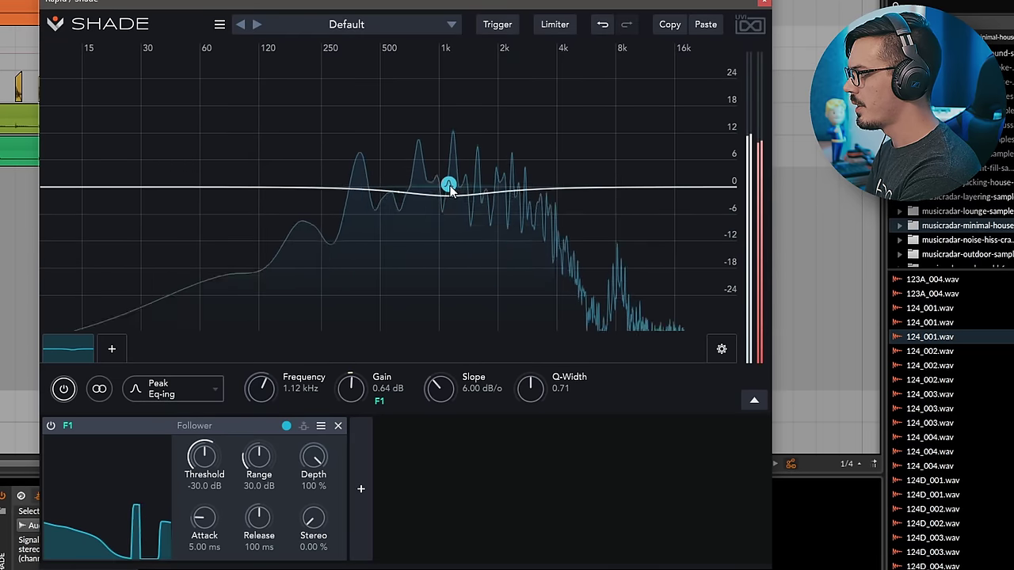
# - Set the Follower's threshold to -59.8 dB and range to 58.1 dB, keeping depth at 100 % and stereo at 0.00 %
pyautogui.moveTo(207, 453); pyautogui.dragTo(220, 525)
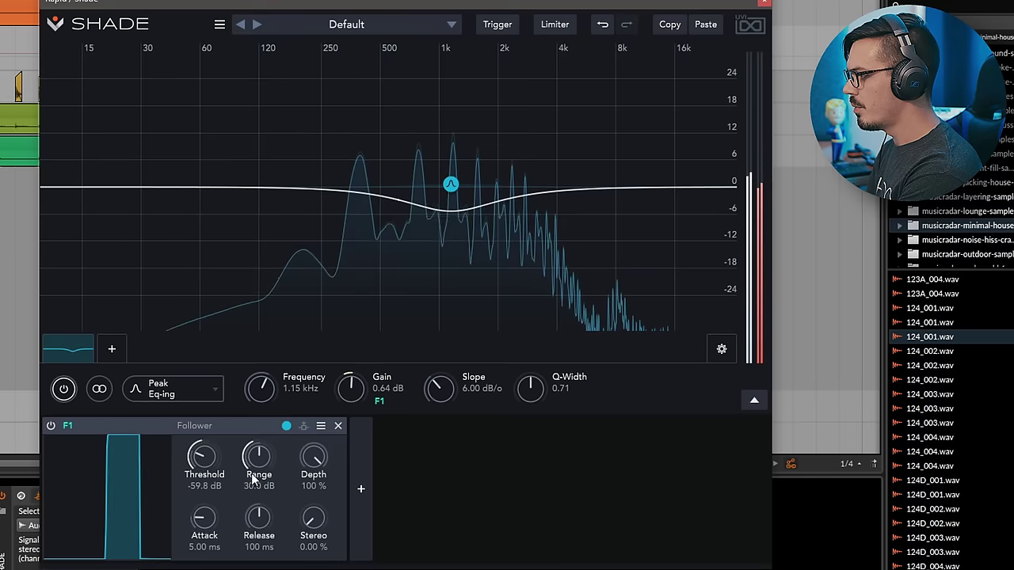
pyautogui.moveTo(251, 471); pyautogui.dragTo(274, 344)
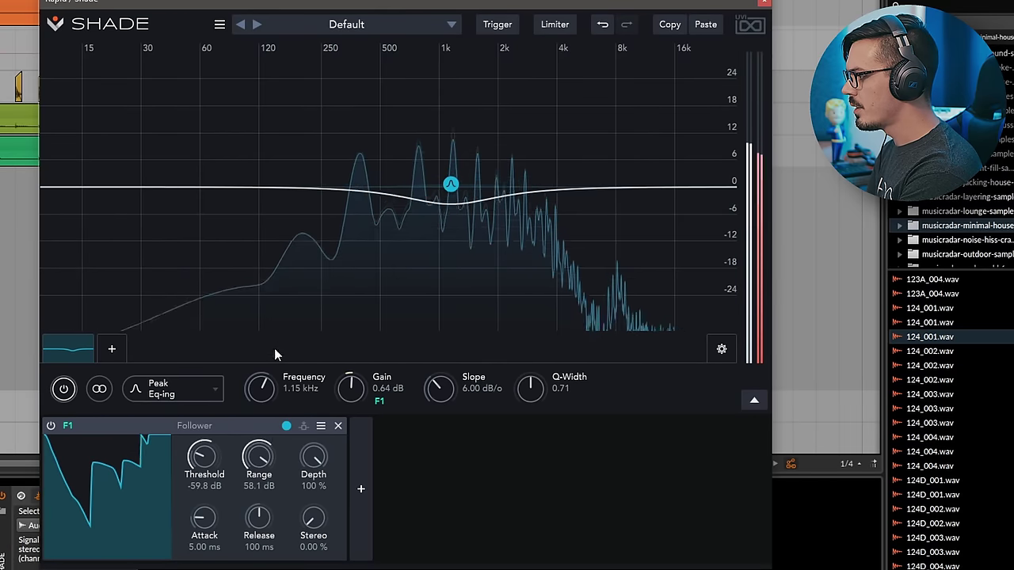
pyautogui.moveTo(306, 457); pyautogui.dragTo(334, 383)
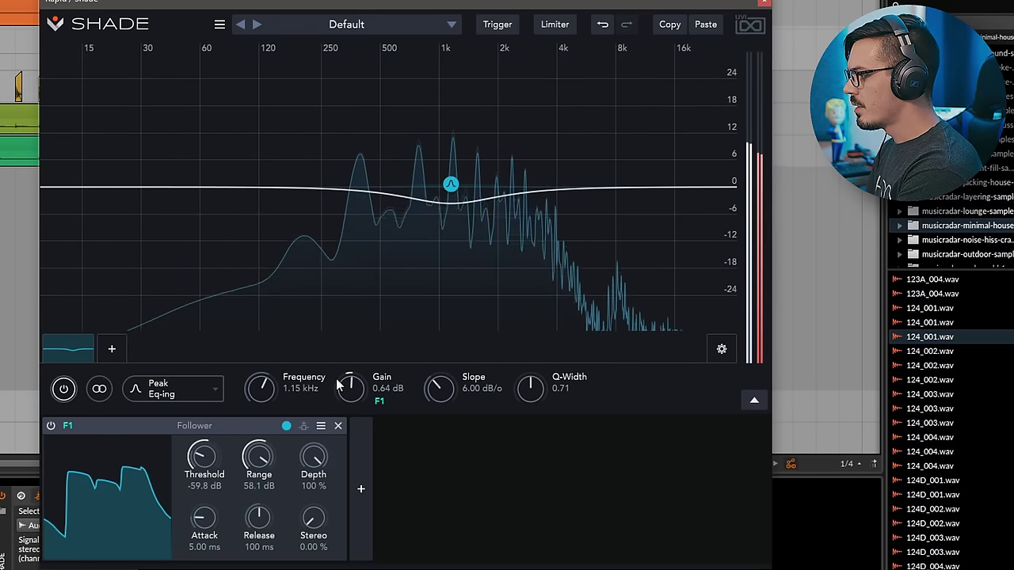
pyautogui.moveTo(313, 518); pyautogui.dragTo(295, 540)
# - Set the dynamic Peak filter to process only the Left channel, audition it and review the other channel modes
pyautogui.click(99, 389)
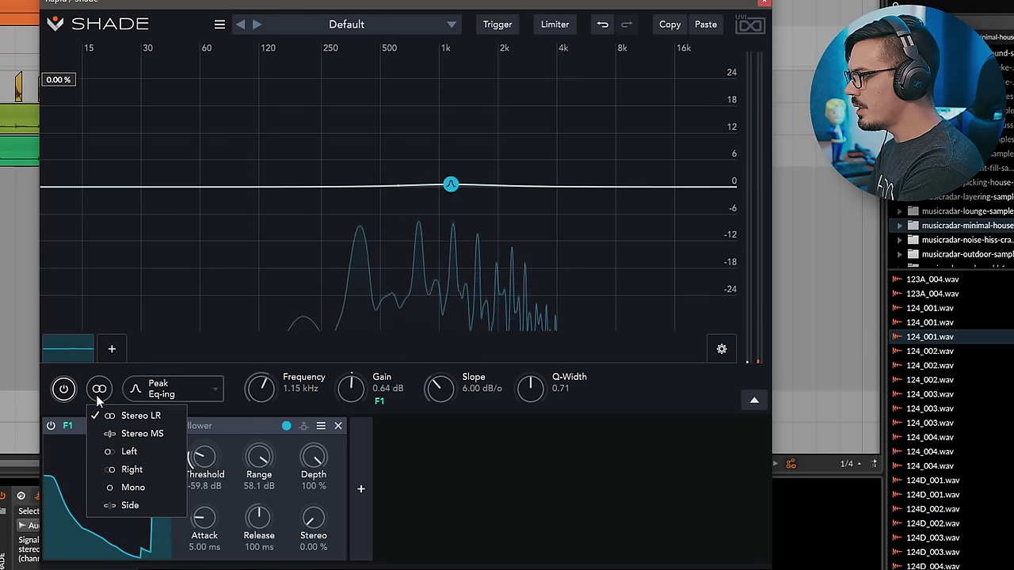
pyautogui.click(137, 451)
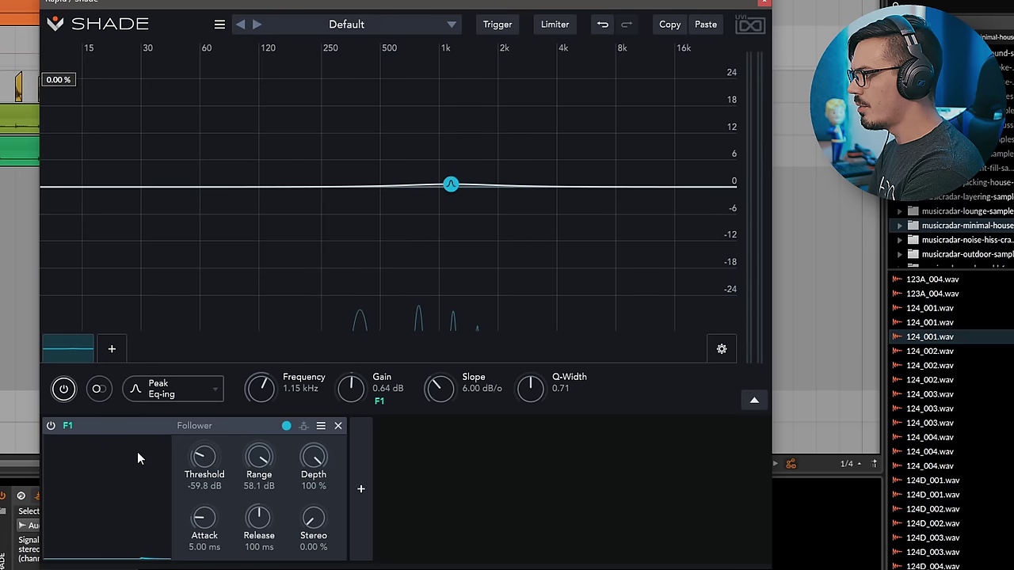
pyautogui.press('space')
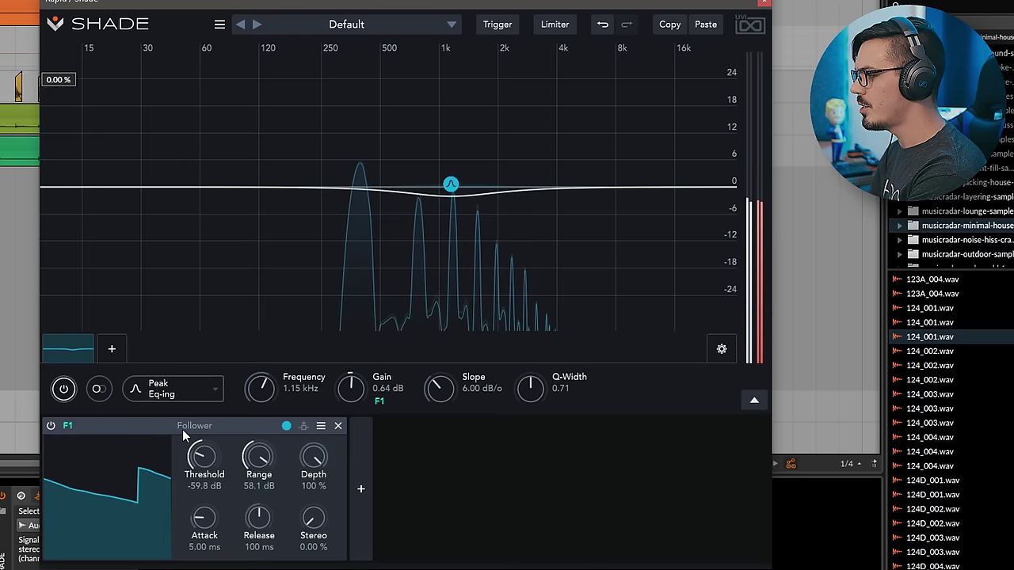
pyautogui.click(100, 390)
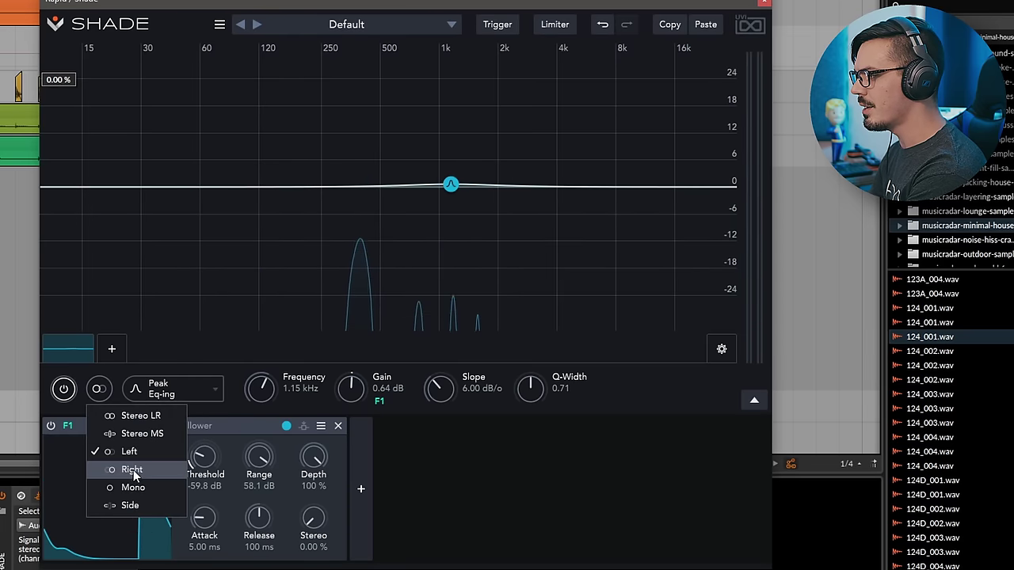
pyautogui.click(157, 503)
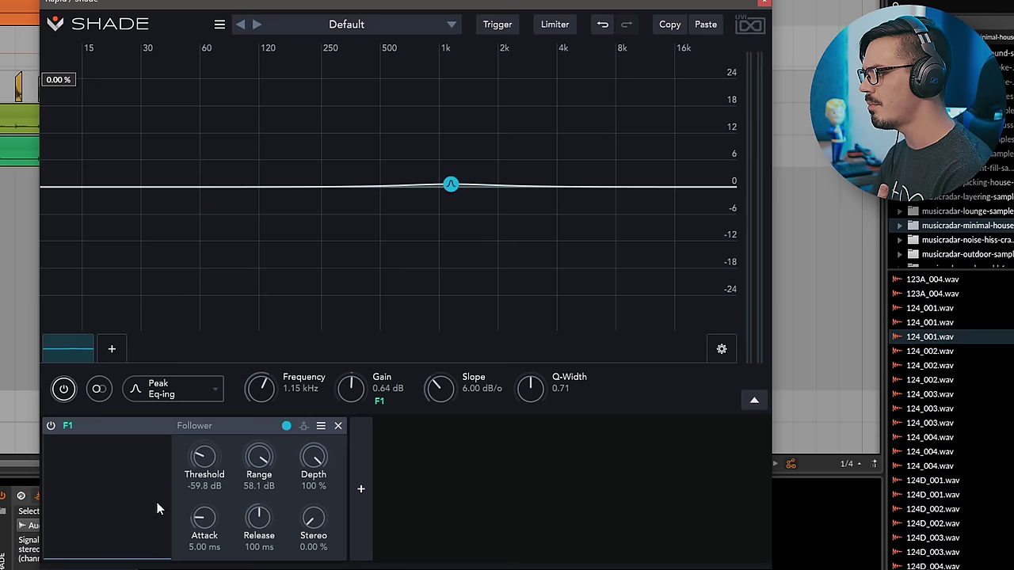
# - Add a High Shelf filter, make its gain dynamic with a Follower, and move it to 2.50 kHz with -14.0 dB gain
pyautogui.moveTo(677, 188); pyautogui.dragTo(613, 183)
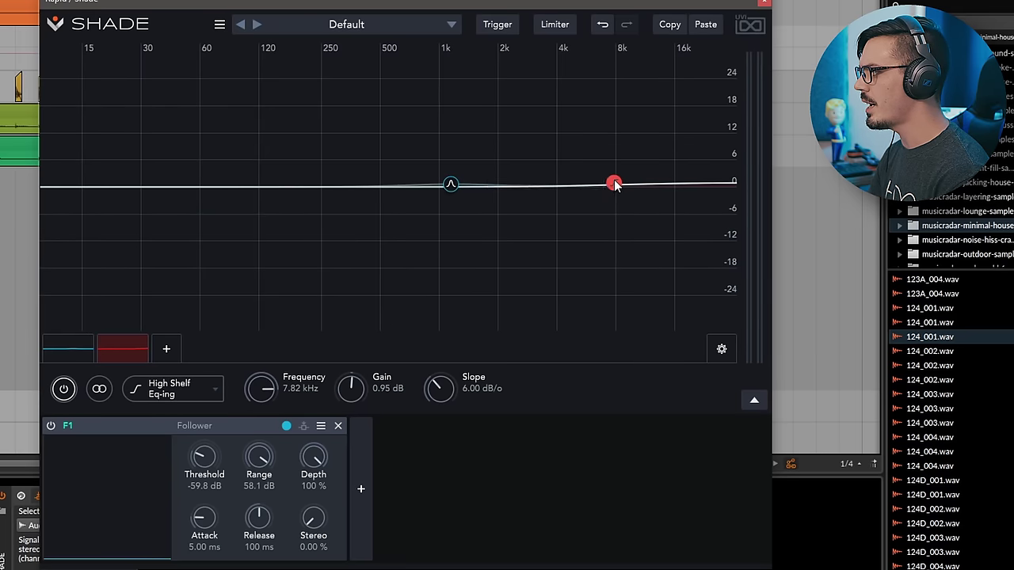
pyautogui.rightClick(615, 184)
pyautogui.click(550, 431)
pyautogui.moveTo(614, 187); pyautogui.dragTo(516, 256)
# - Set the High Shelf filter to process only the Side channel, select the Peak filter at 1.15 kHz and audition the result
pyautogui.click(100, 389)
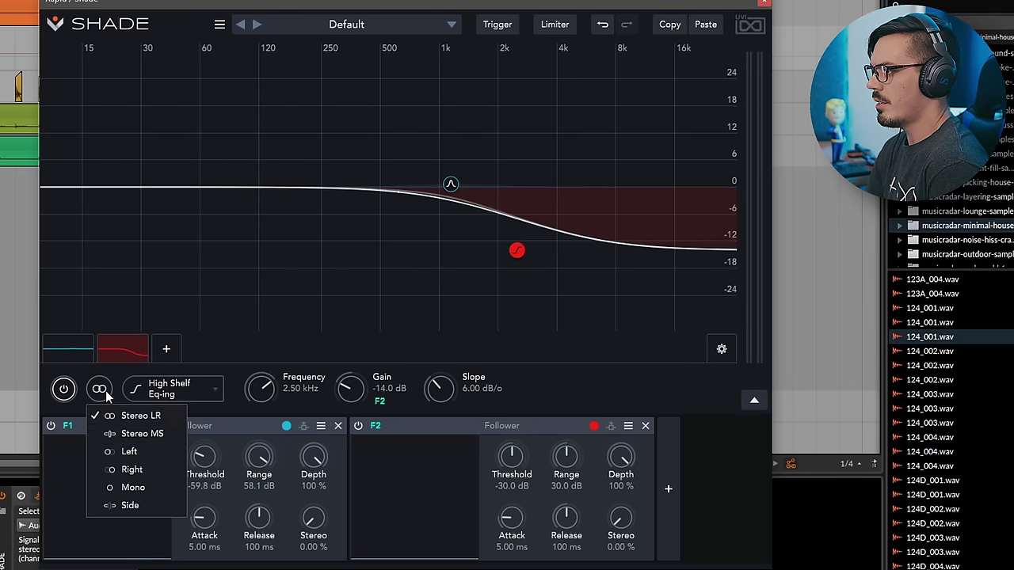
pyautogui.click(141, 505)
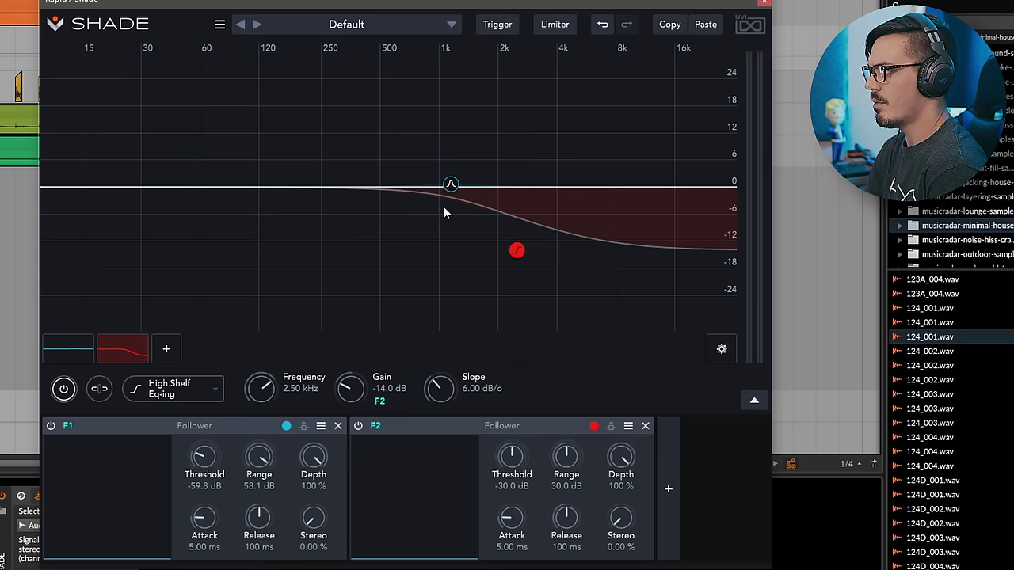
pyautogui.click(451, 184)
pyautogui.press('space')
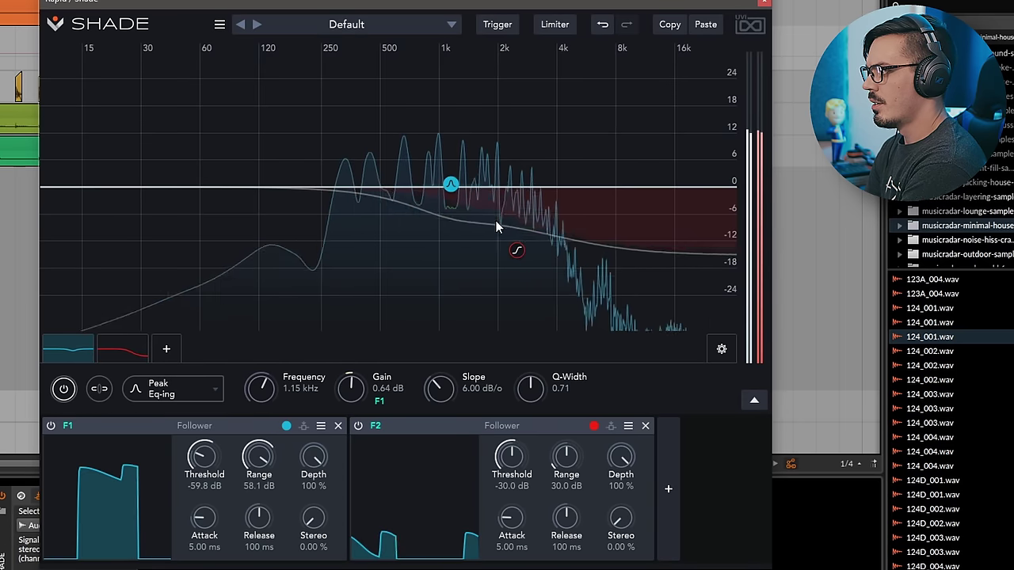
# - Add a dynamic Peak filter at 268 Hz, set it to process the Mono channel and audition it
pyautogui.click(328, 188)
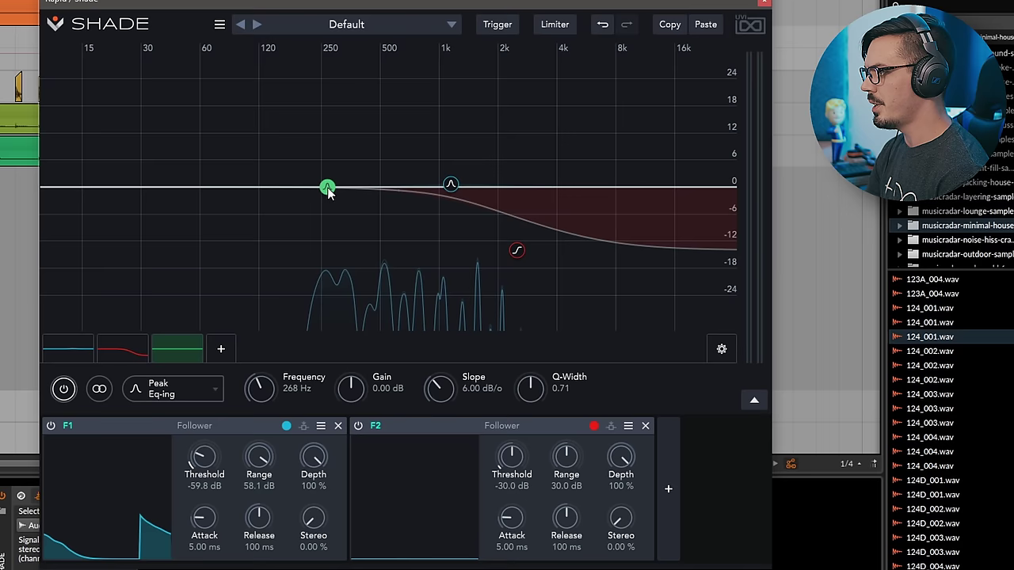
pyautogui.rightClick(328, 188)
pyautogui.click(357, 435)
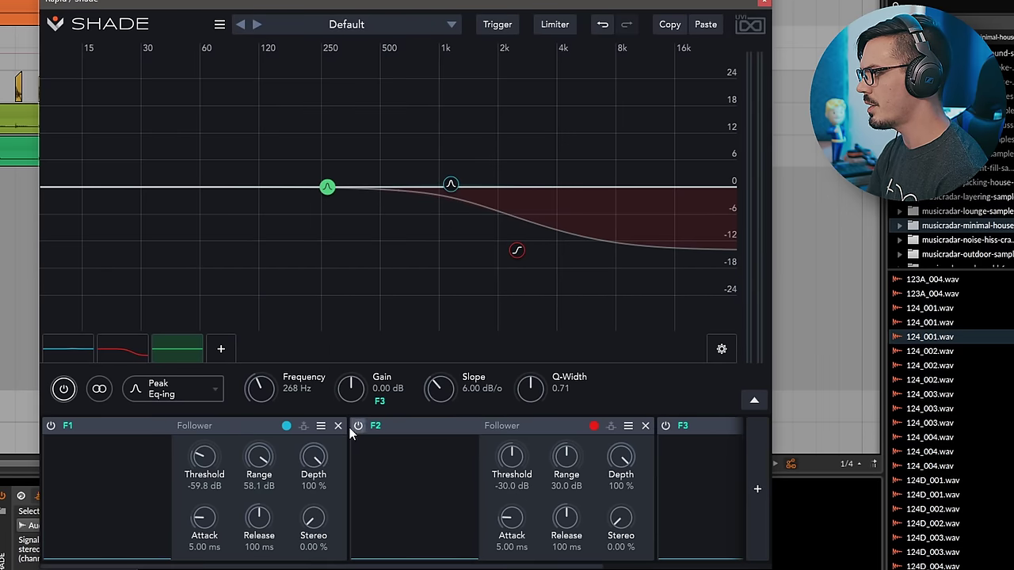
pyautogui.click(100, 390)
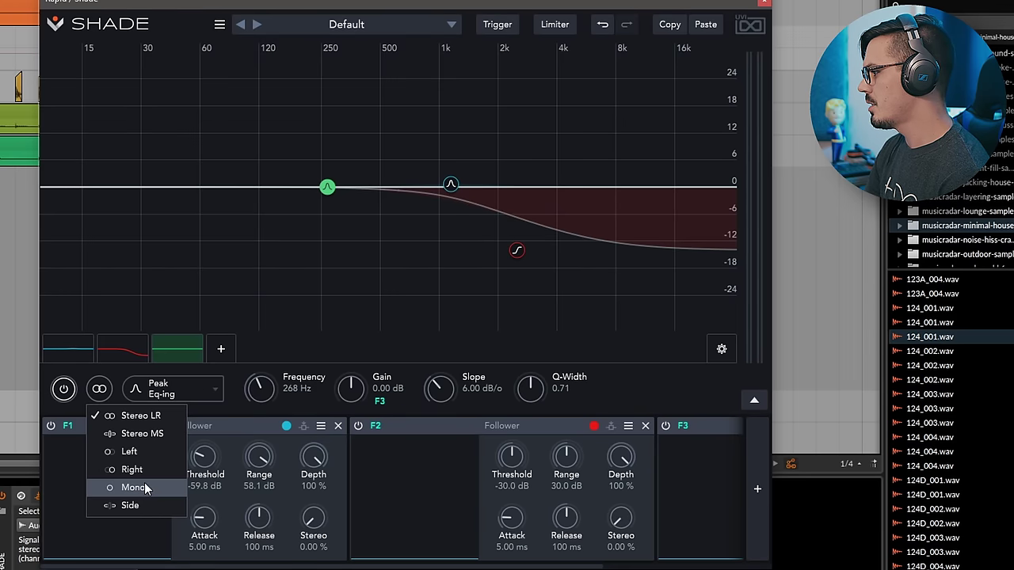
pyautogui.click(146, 489)
pyautogui.press('space')
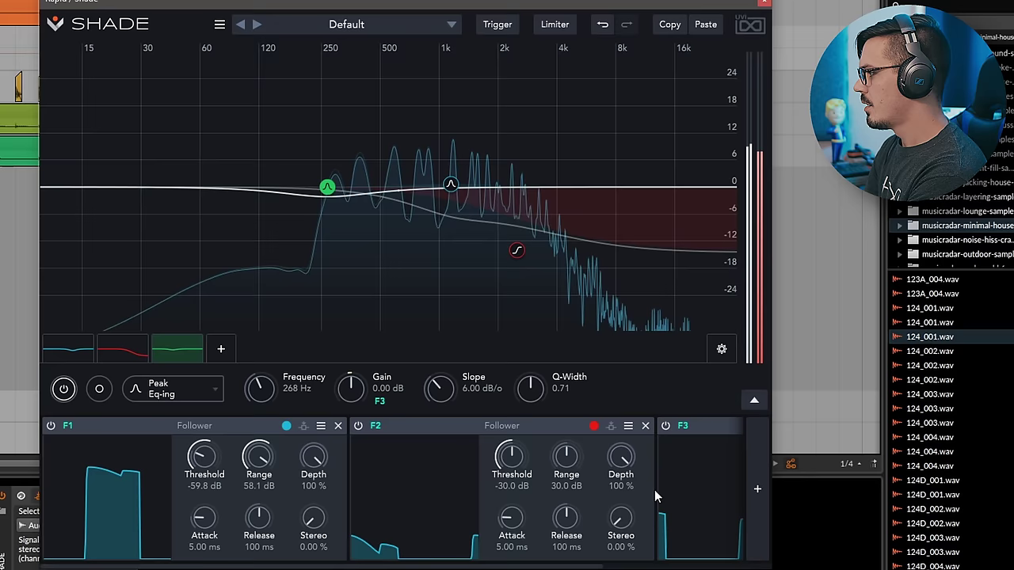
# - Set the F3 Follower's threshold to -46.8 dB, keeping its depth at 100 %
pyautogui.click(626, 565)
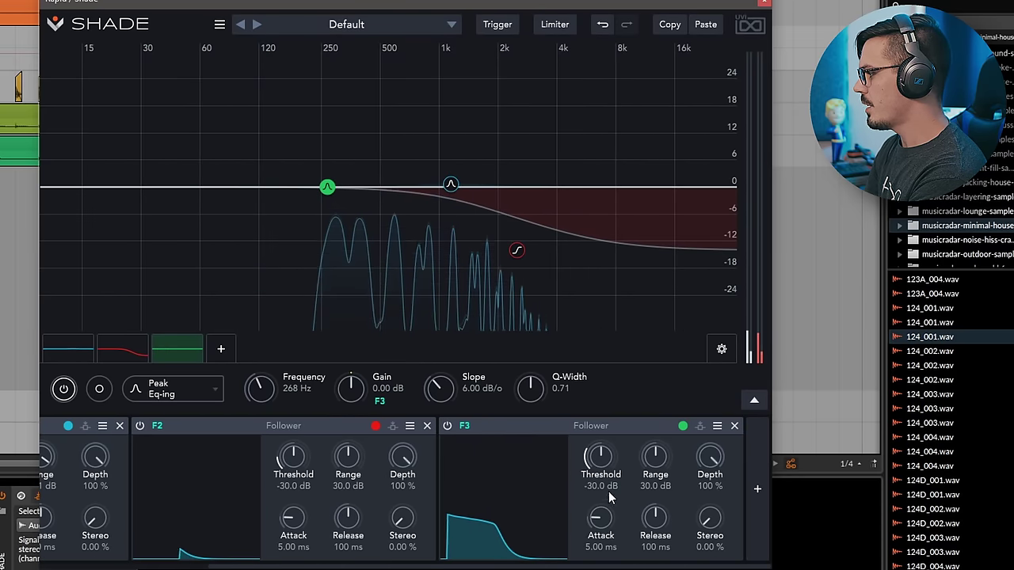
pyautogui.moveTo(600, 460); pyautogui.dragTo(601, 496)
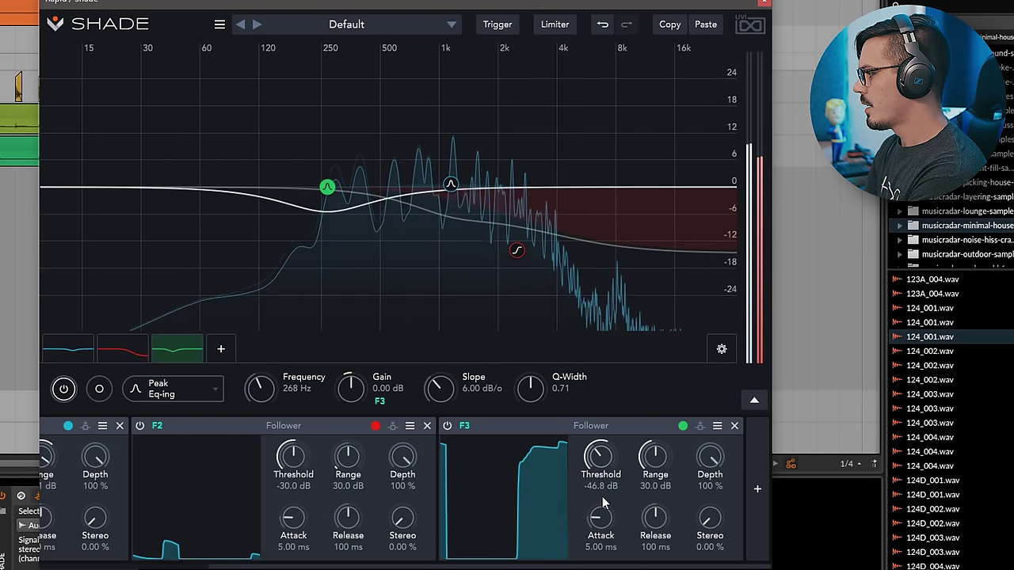
pyautogui.moveTo(700, 461); pyautogui.dragTo(709, 495)
pyautogui.moveTo(697, 370); pyautogui.dragTo(691, 349)
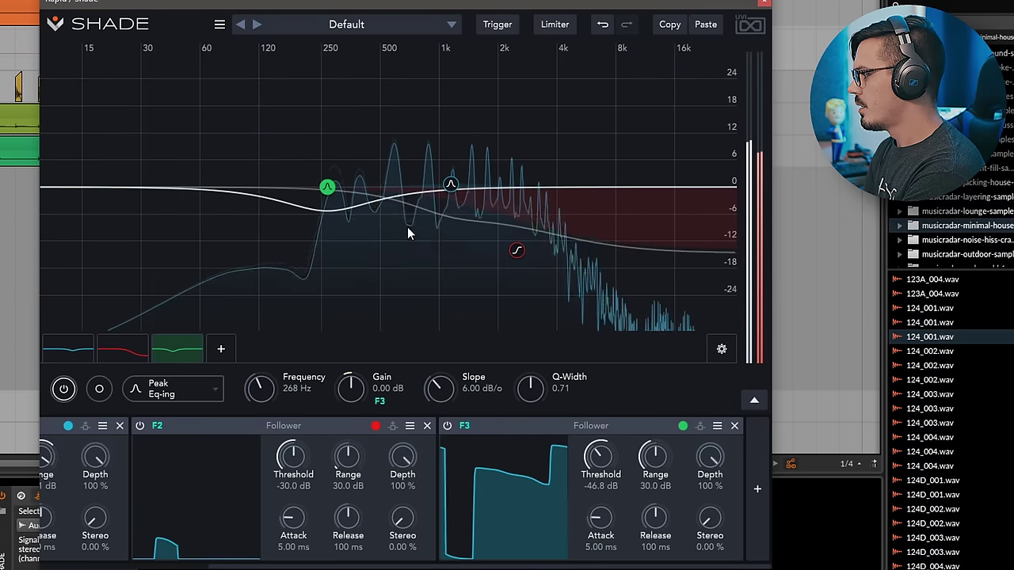
pyautogui.moveTo(380, 400); pyautogui.dragTo(385, 358)
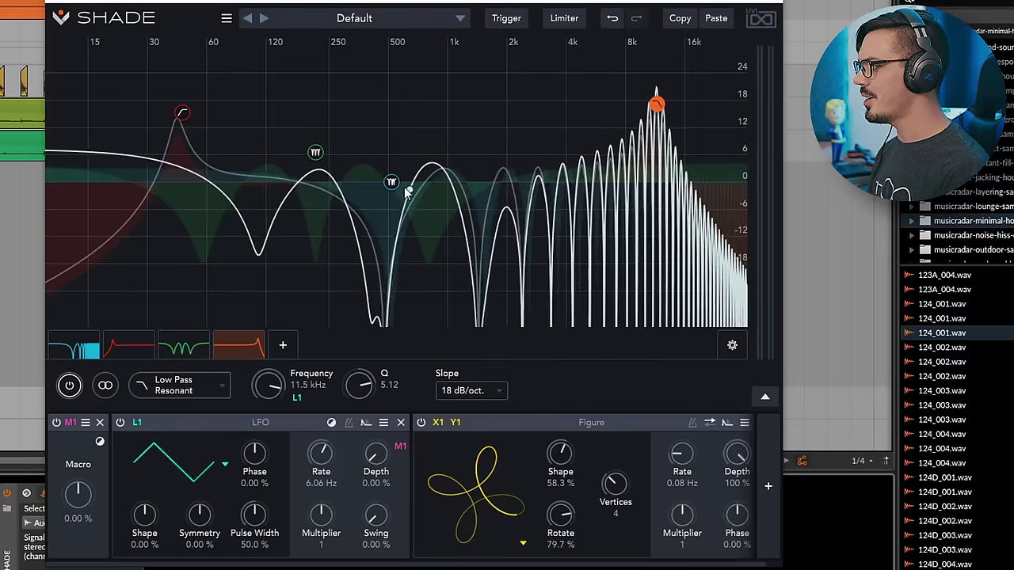
# - Inspect the settings and channel modes of the Phaser, High Pass Xpander and Low Pass Resonant filters
pyautogui.click(316, 160)
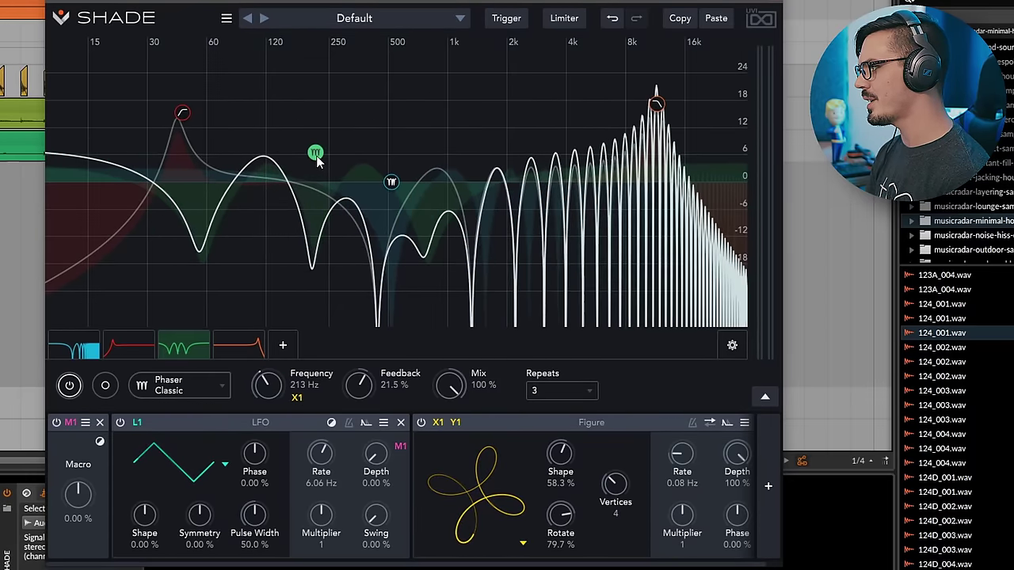
pyautogui.click(184, 115)
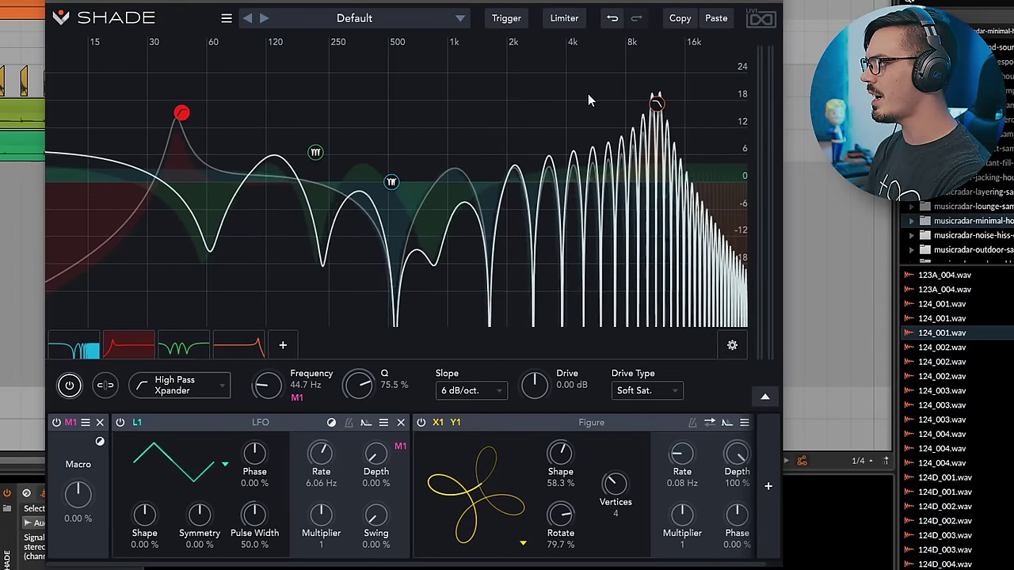
pyautogui.click(656, 105)
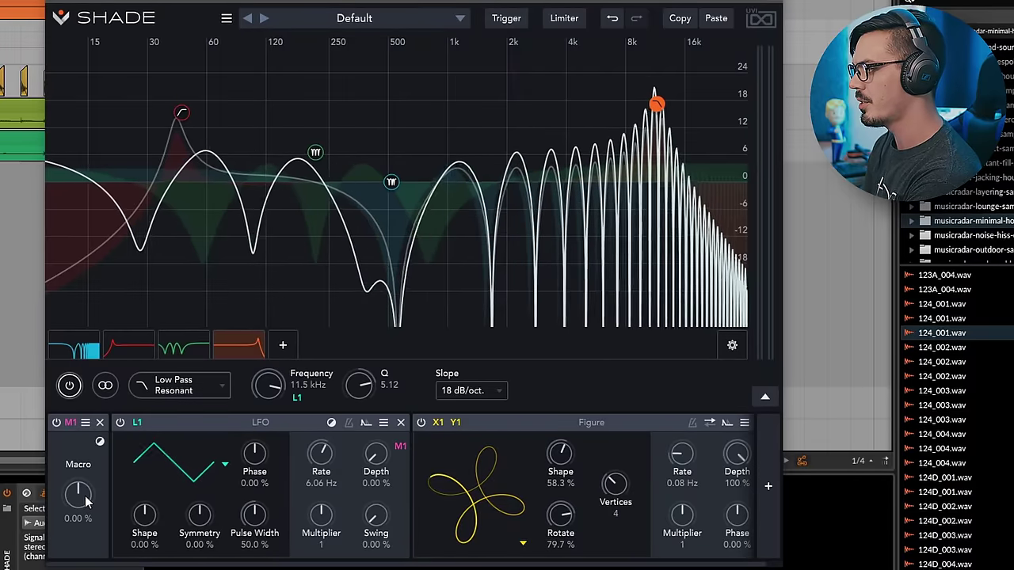
# - Raise the Macro to 80.6 % and review the Low Pass Resonant filter's channel modes
pyautogui.moveTo(95, 493); pyautogui.dragTo(113, 458)
pyautogui.moveTo(110, 505); pyautogui.dragTo(128, 467)
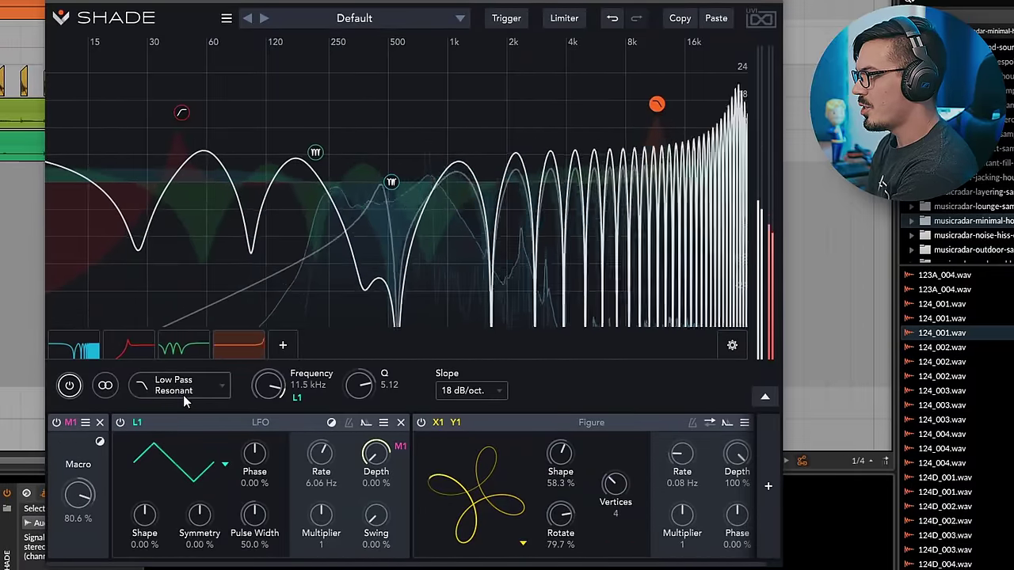
pyautogui.click(183, 396)
pyautogui.click(105, 386)
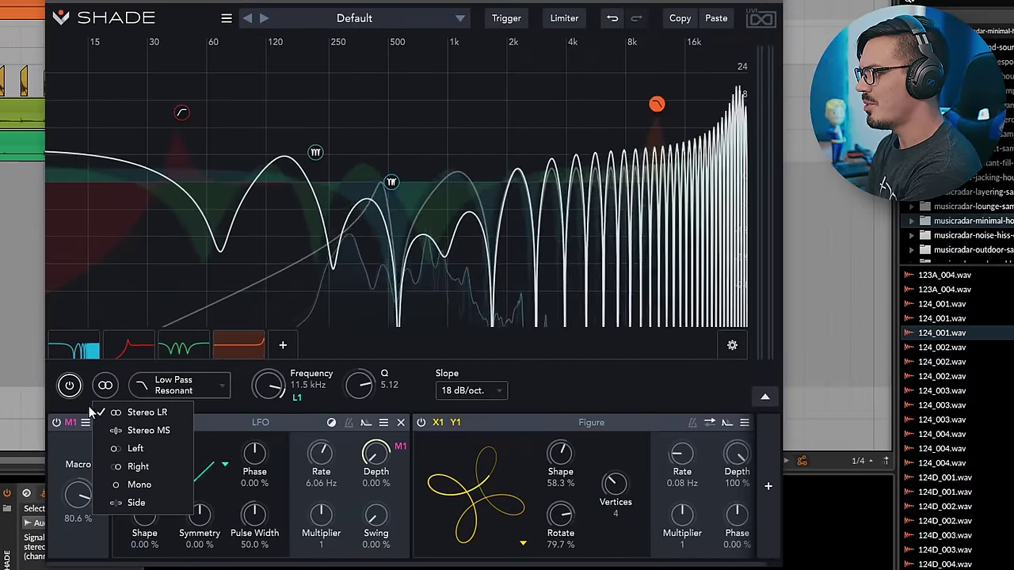
pyautogui.click(67, 441)
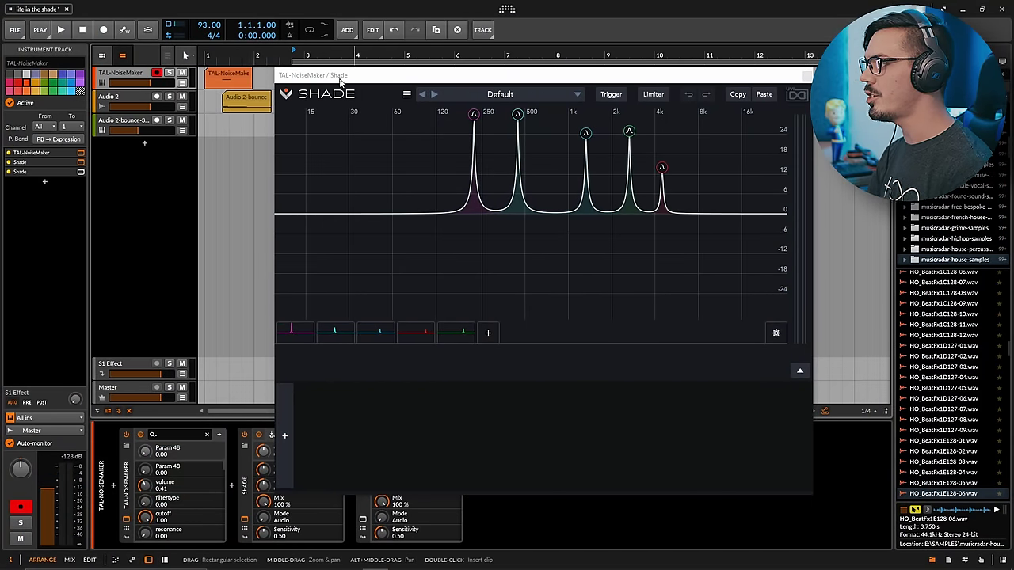
# - Open the TAL-NoiseMaker synth and bypass both Shade devices on its track to audition the dry sound
pyautogui.click(81, 154)
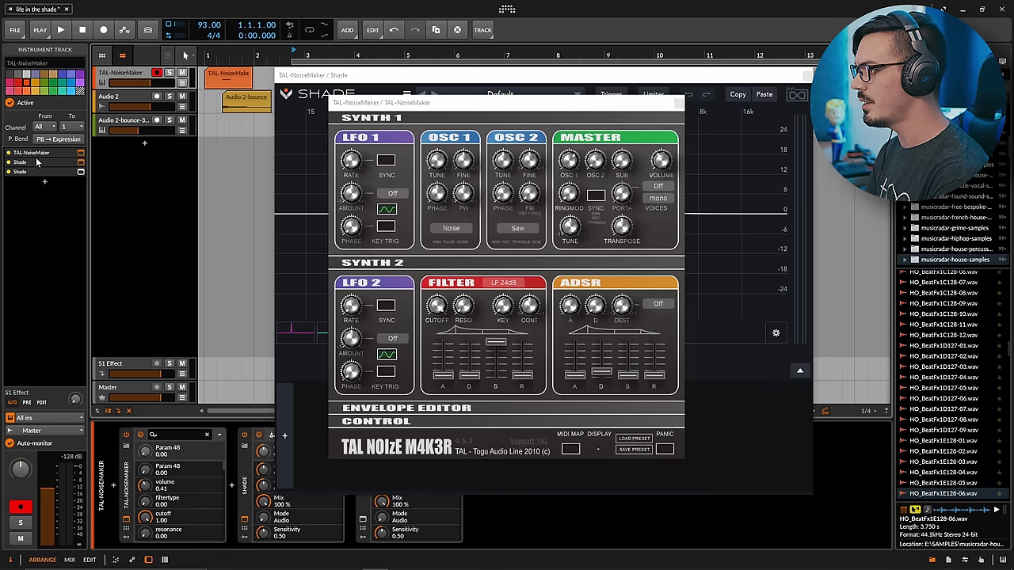
pyautogui.click(9, 163)
pyautogui.click(9, 171)
pyautogui.click(117, 75)
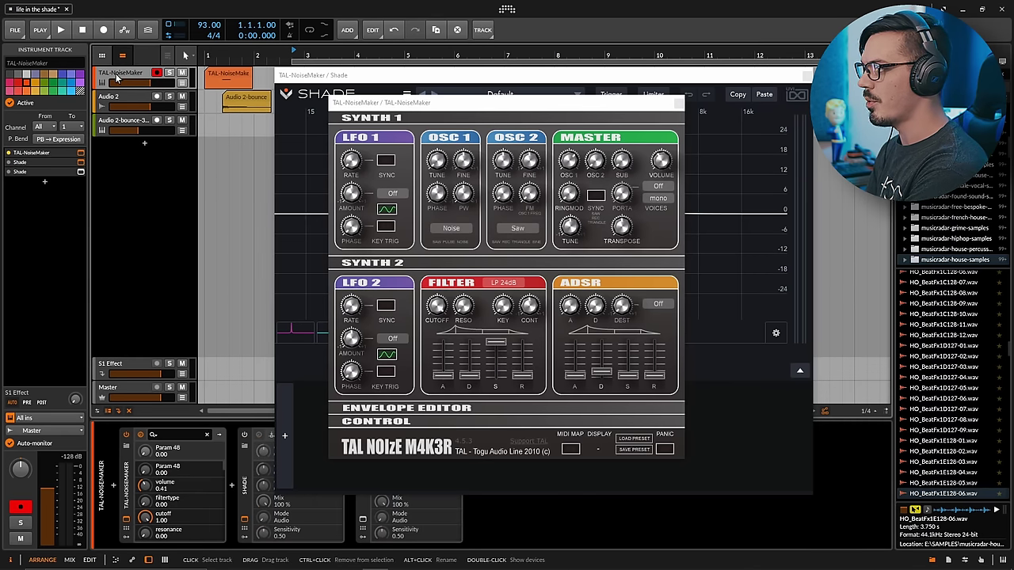
pyautogui.click(35, 156)
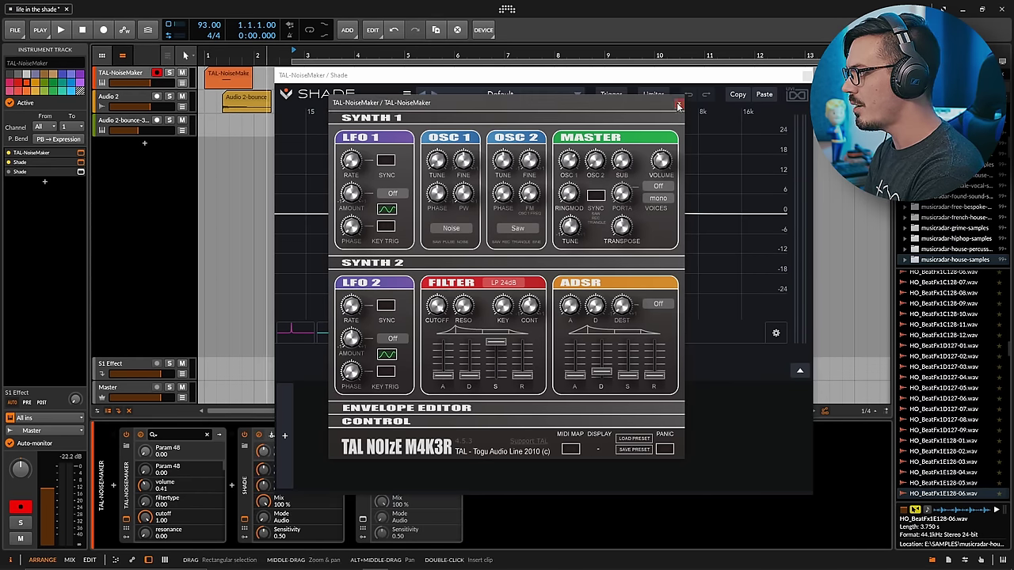
# - Close the synth window, audition the first Shade's resonant peaks, then enable the second Shade and open its window
pyautogui.click(674, 105)
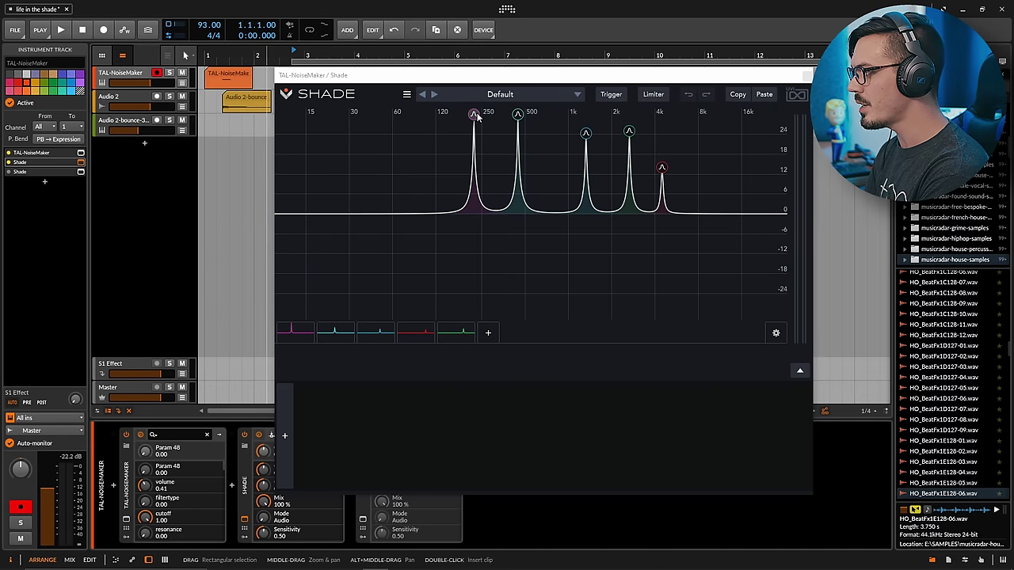
pyautogui.click(474, 114)
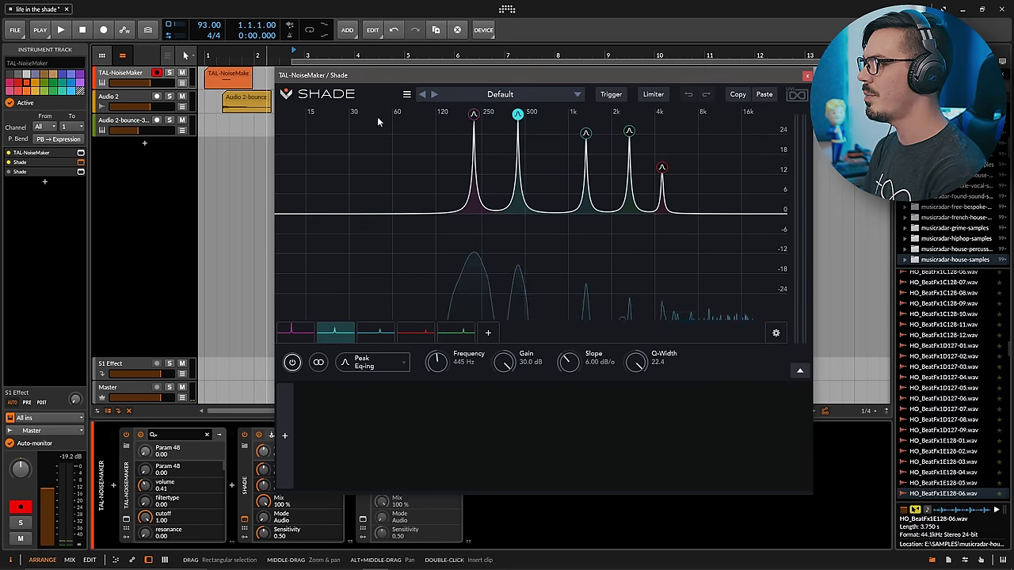
pyautogui.click(7, 173)
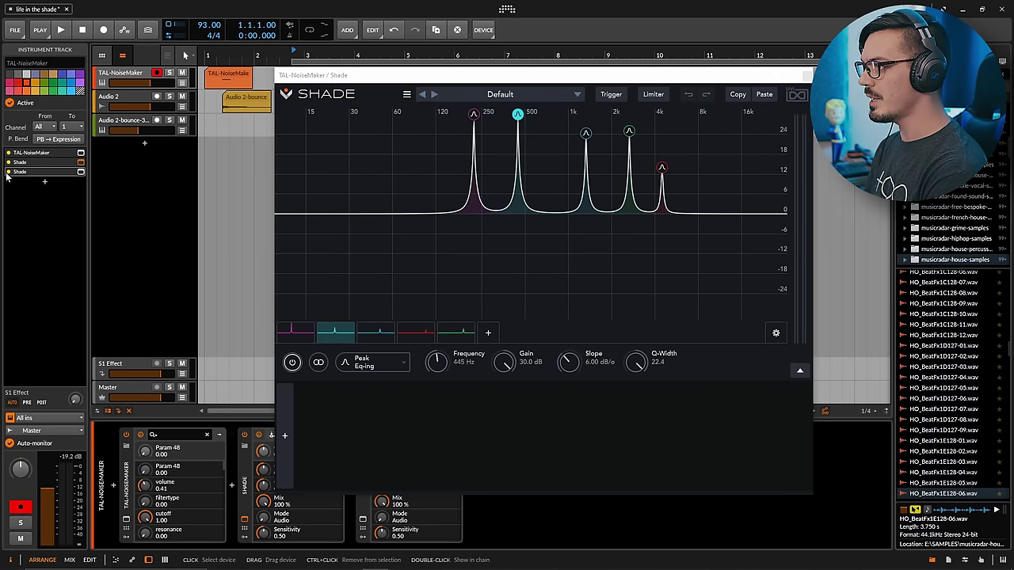
pyautogui.click(80, 171)
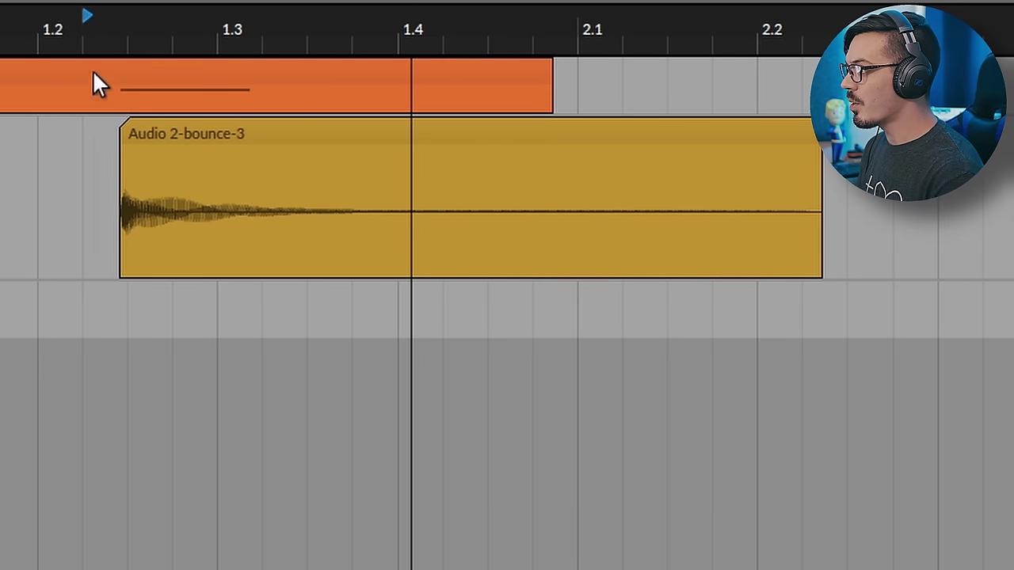
# - Toggle playback of the bounced clip and open the Shade device in the Audio 2-bounce-3 sampler track's chain
pyautogui.press('space')
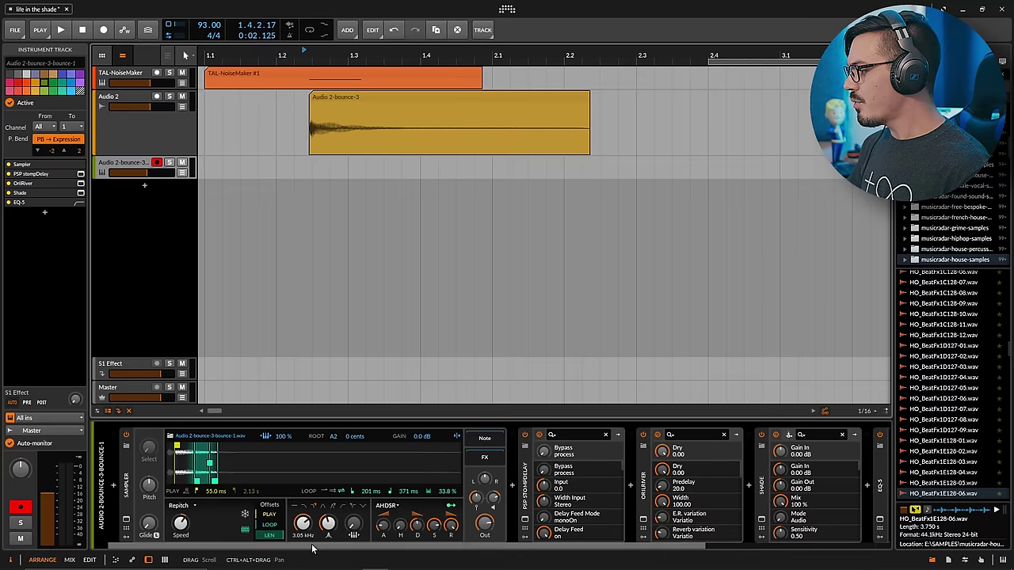
pyautogui.moveTo(314, 546); pyautogui.dragTo(501, 537)
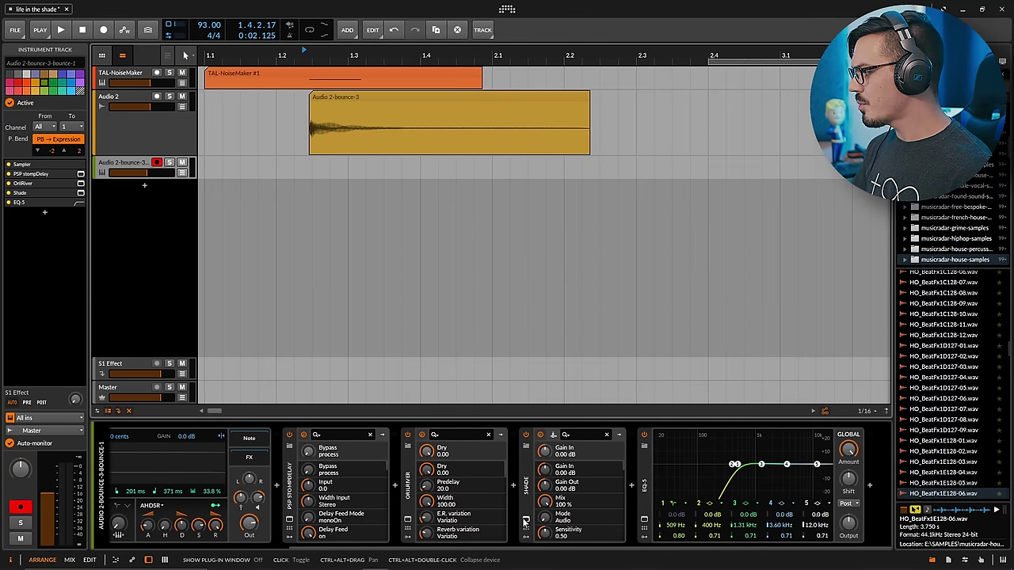
pyautogui.click(525, 522)
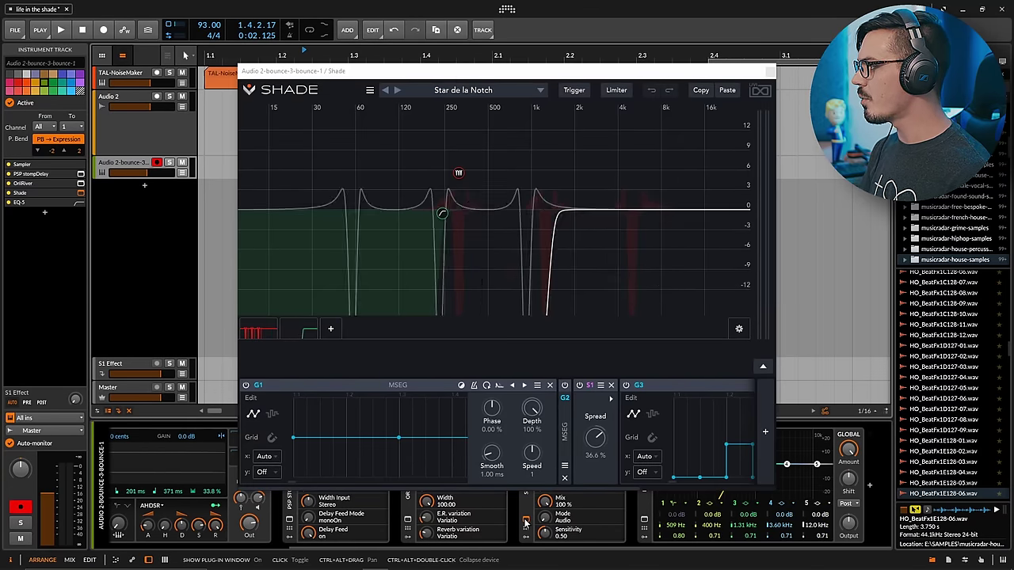